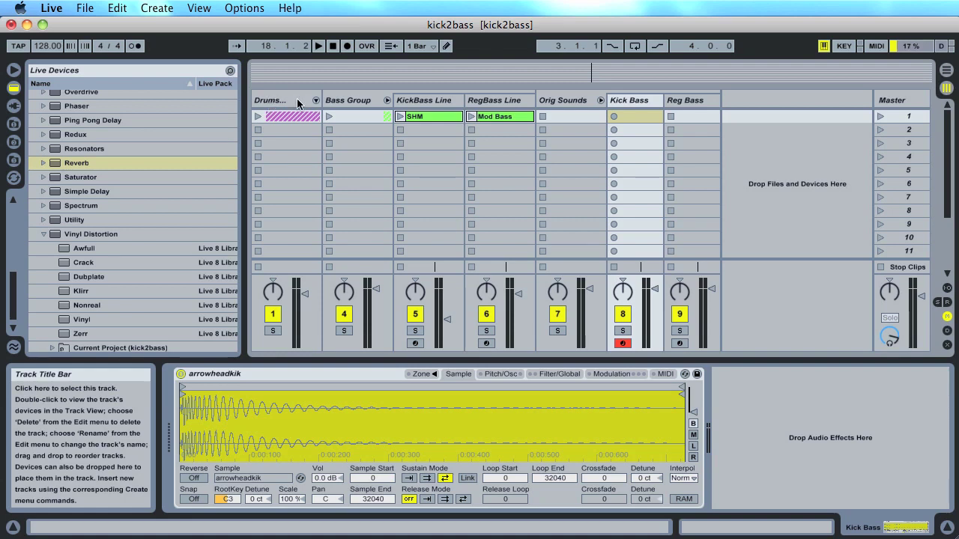
# Audition the drum group clips, the SHM kick bass clip and the Mod Bass clip, and stop all clips.
pyautogui.click(258, 115)
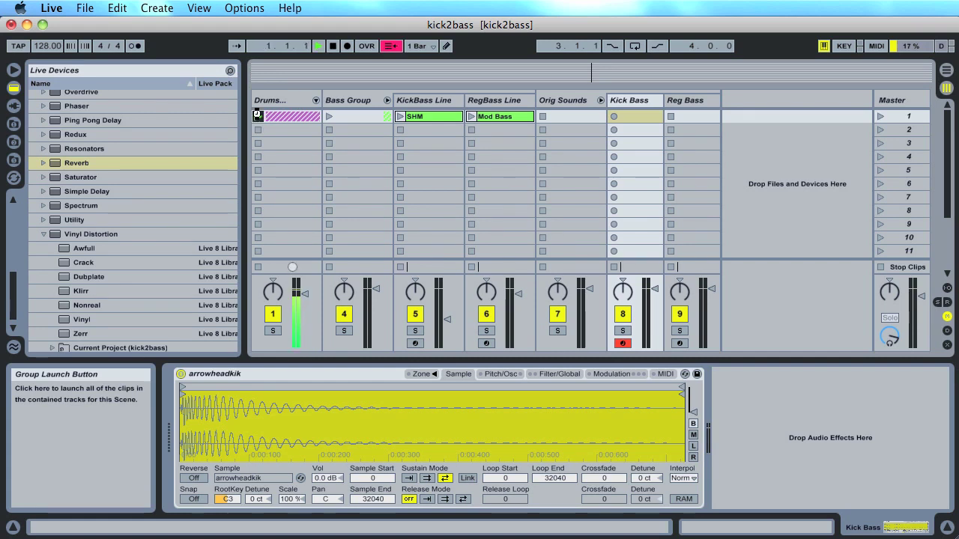
pyautogui.click(882, 270)
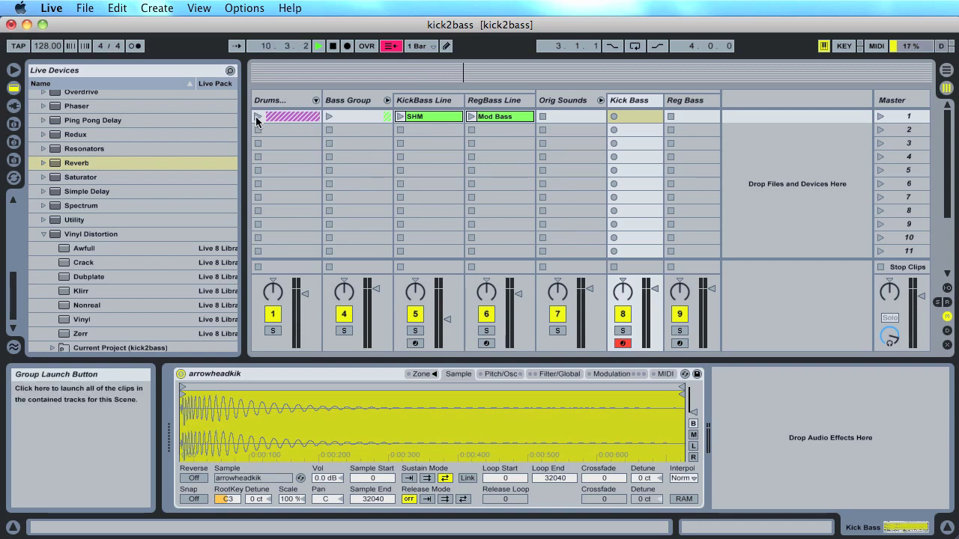
pyautogui.click(400, 117)
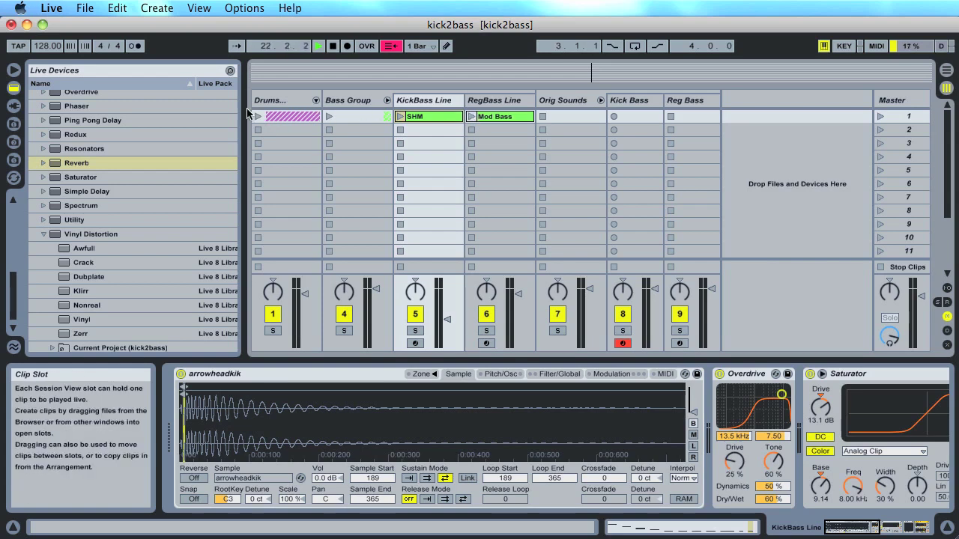
pyautogui.click(469, 117)
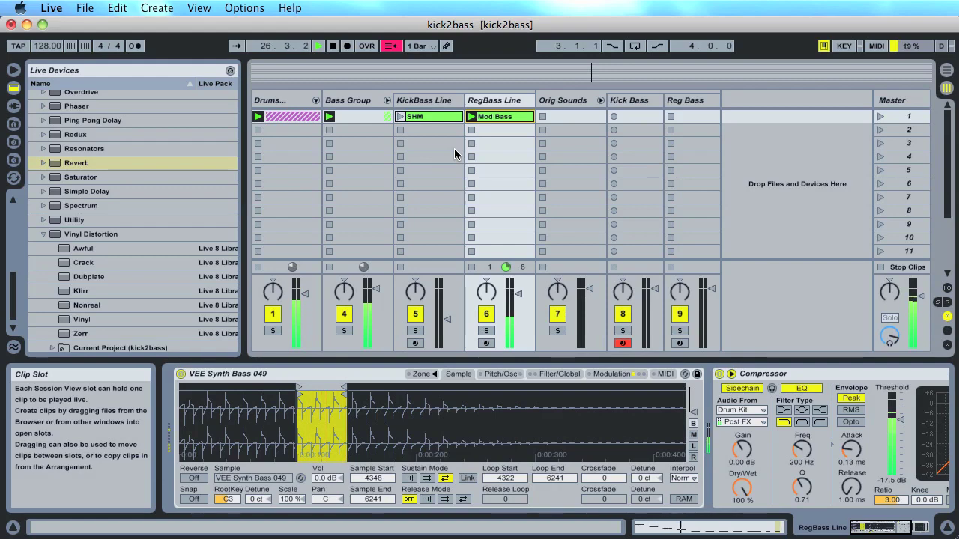
pyautogui.click(882, 267)
# Set the sustain loop start of the arrowheadkik sample on the Kick Bass track to 732.
pyautogui.click(632, 101)
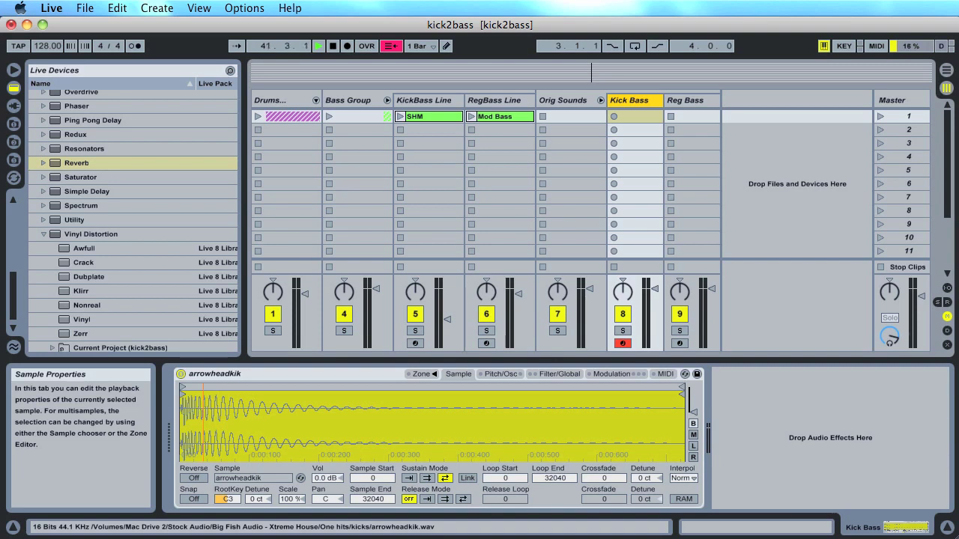
pyautogui.moveTo(203, 420); pyautogui.dragTo(203, 458)
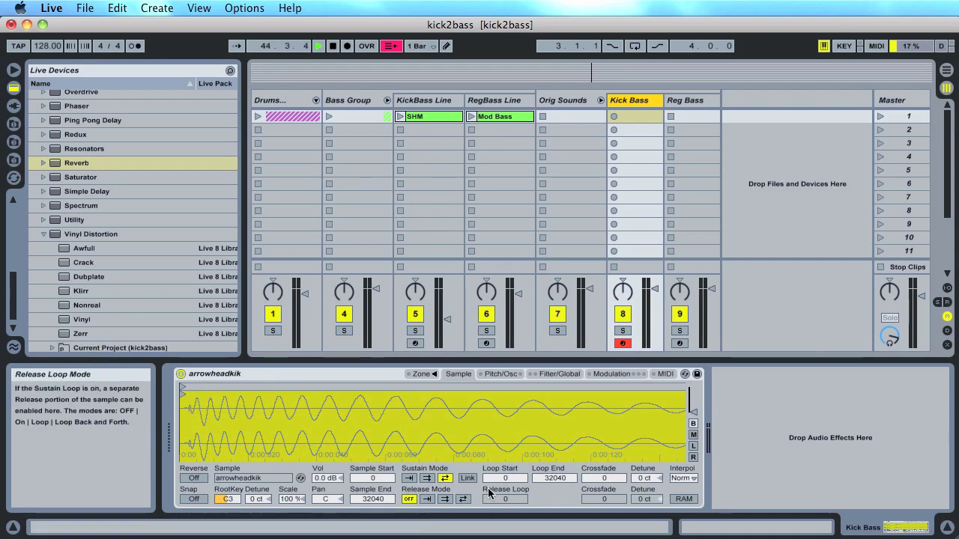
pyautogui.moveTo(503, 480); pyautogui.dragTo(503, 458)
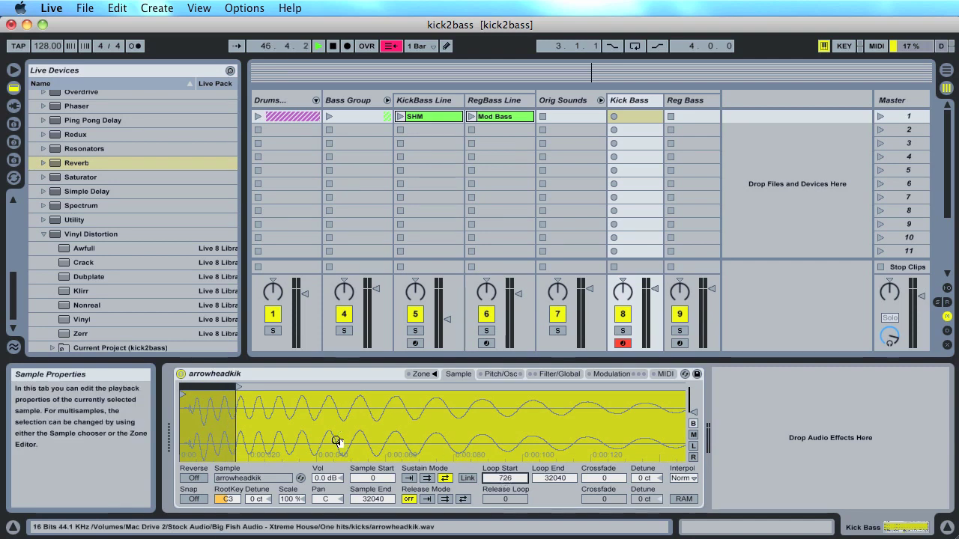
pyautogui.moveTo(253, 420); pyautogui.dragTo(345, 463)
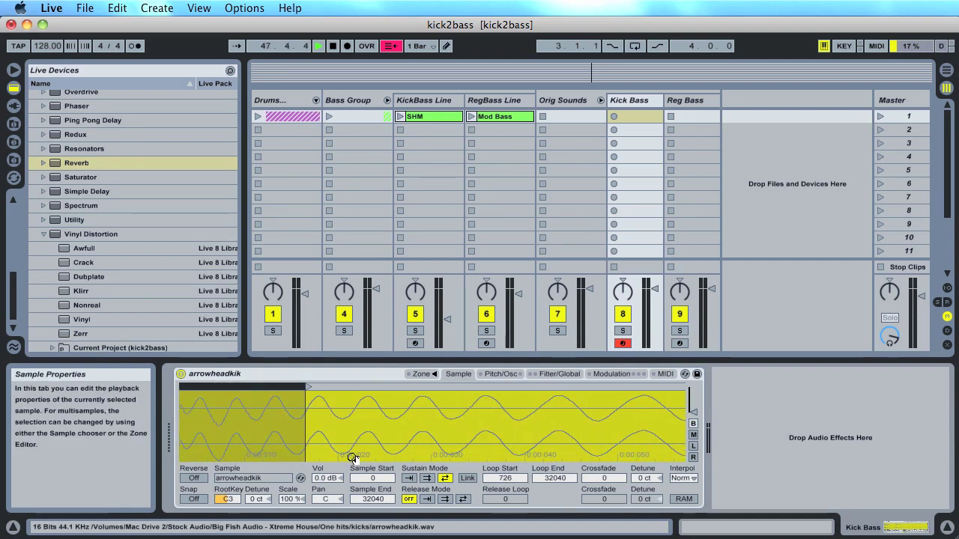
pyautogui.moveTo(503, 478); pyautogui.dragTo(503, 473)
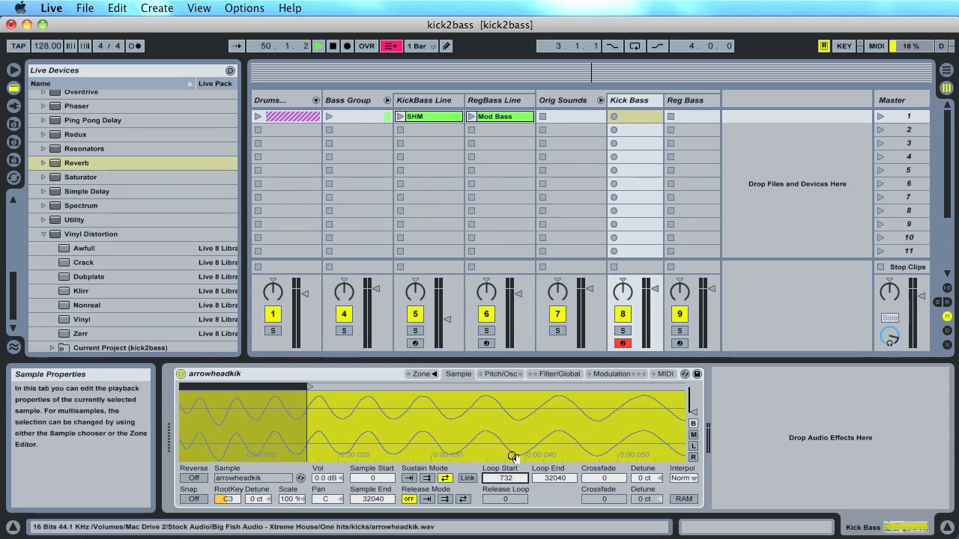
# Shorten the arrowheadkik sustain loop to a single wave cycle by moving the loop end to 961.
pyautogui.click(554, 478)
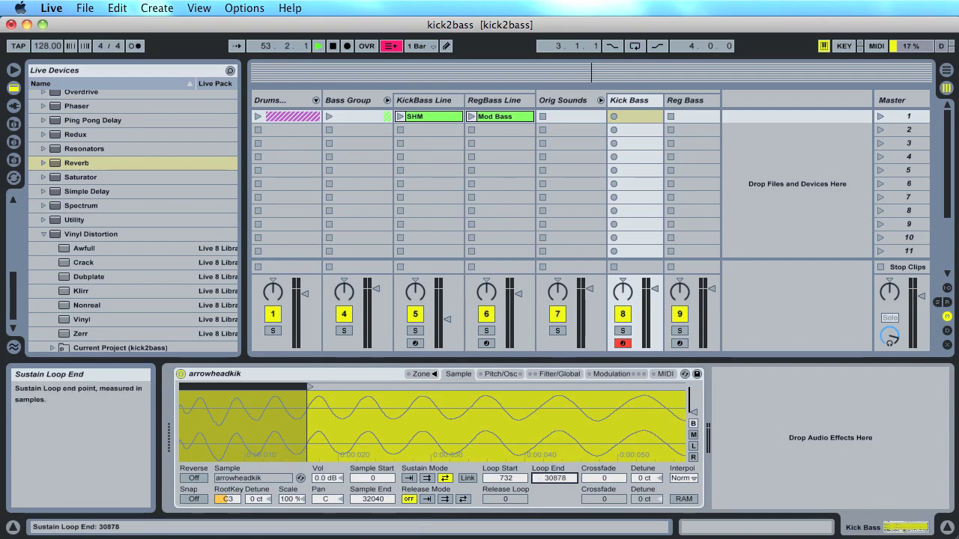
pyautogui.moveTo(555, 478); pyautogui.dragTo(558, 486)
pyautogui.moveTo(240, 427); pyautogui.dragTo(240, 374)
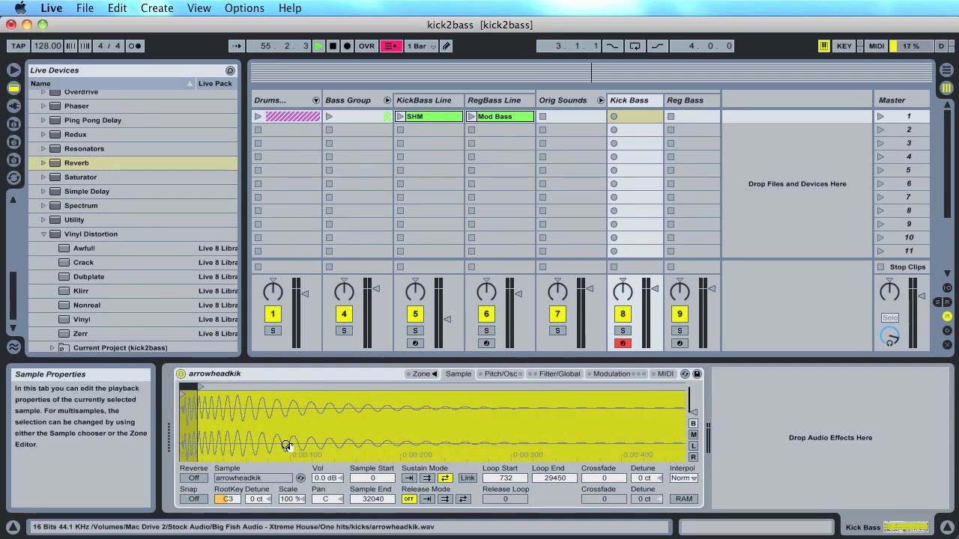
pyautogui.moveTo(570, 430); pyautogui.dragTo(424, 416)
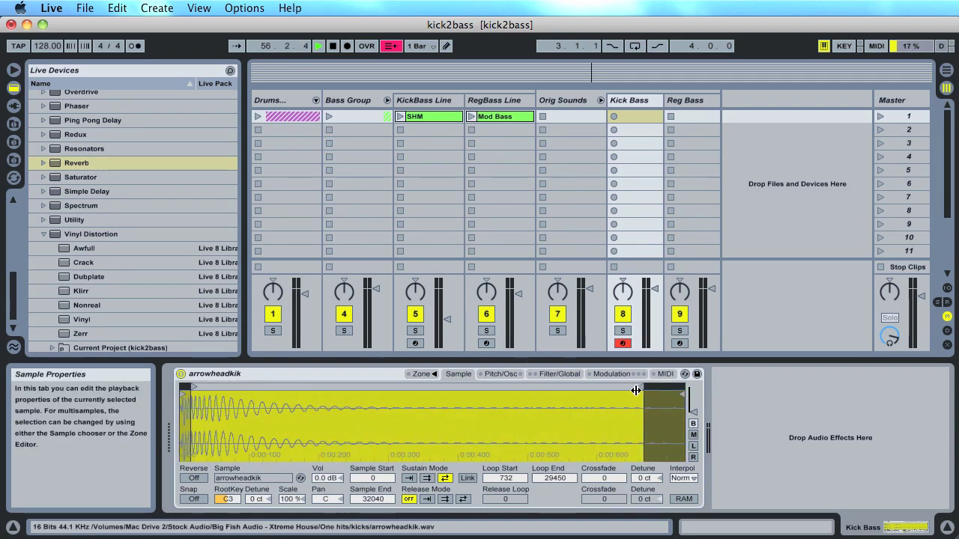
pyautogui.moveTo(639, 388); pyautogui.dragTo(432, 405)
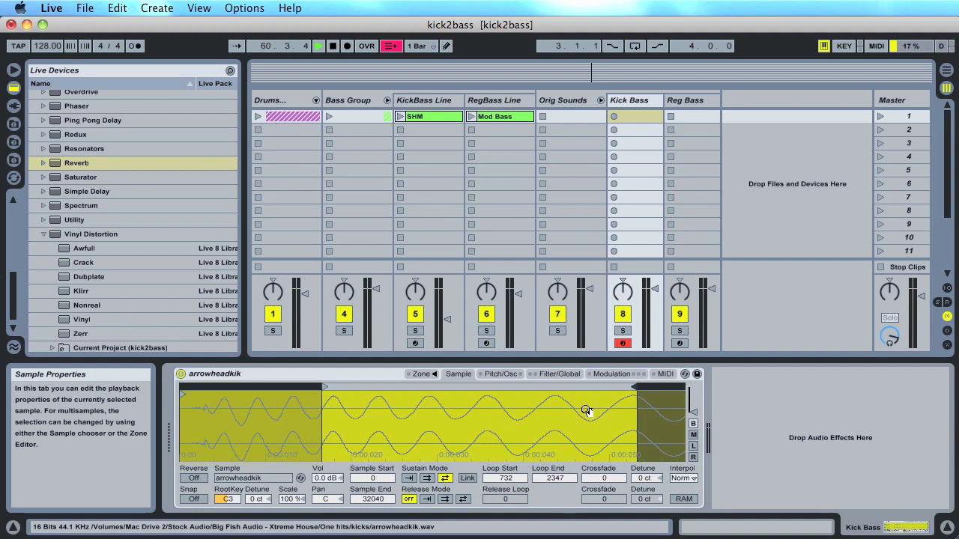
pyautogui.moveTo(633, 387); pyautogui.dragTo(365, 383)
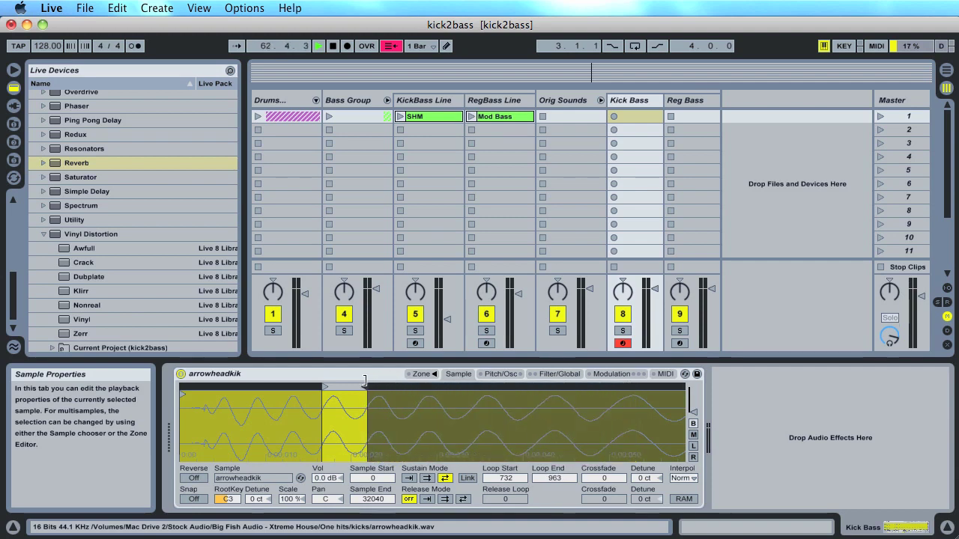
pyautogui.moveTo(553, 476); pyautogui.dragTo(549, 477)
# Fine-tune the sustain loop start to 735 and set the sustain mode to Loop Back and Forth.
pyautogui.moveTo(473, 427); pyautogui.dragTo(704, 468)
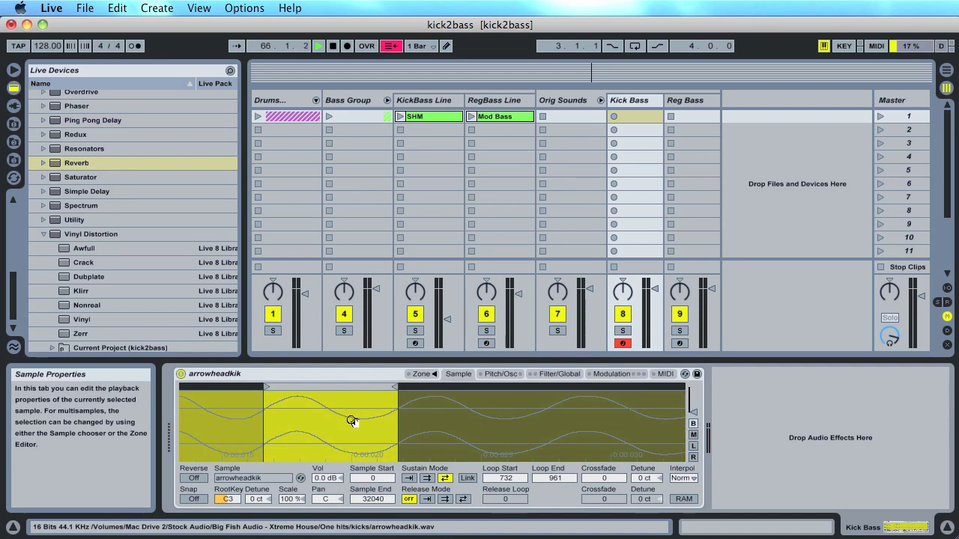
pyautogui.moveTo(266, 387); pyautogui.dragTo(268, 388)
pyautogui.click(409, 479)
pyautogui.click(426, 479)
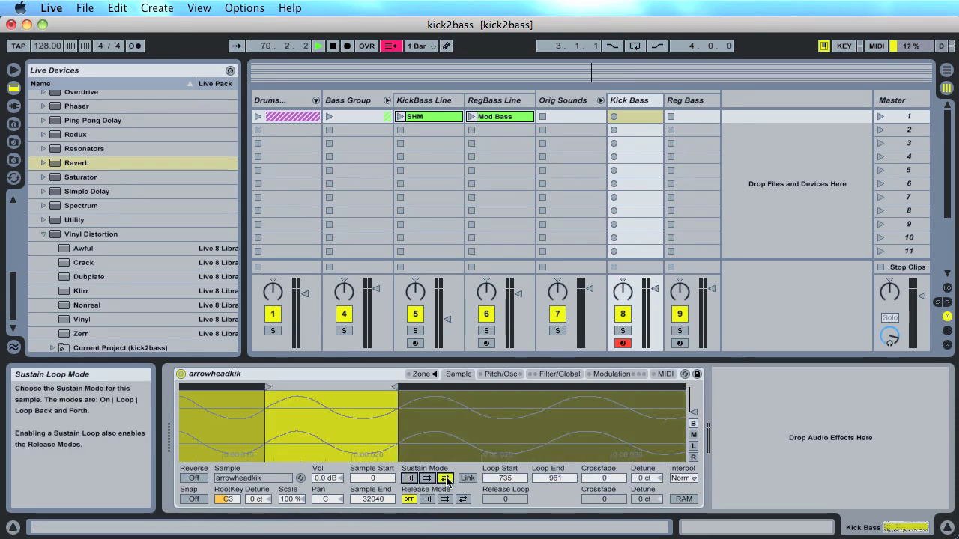
pyautogui.click(445, 478)
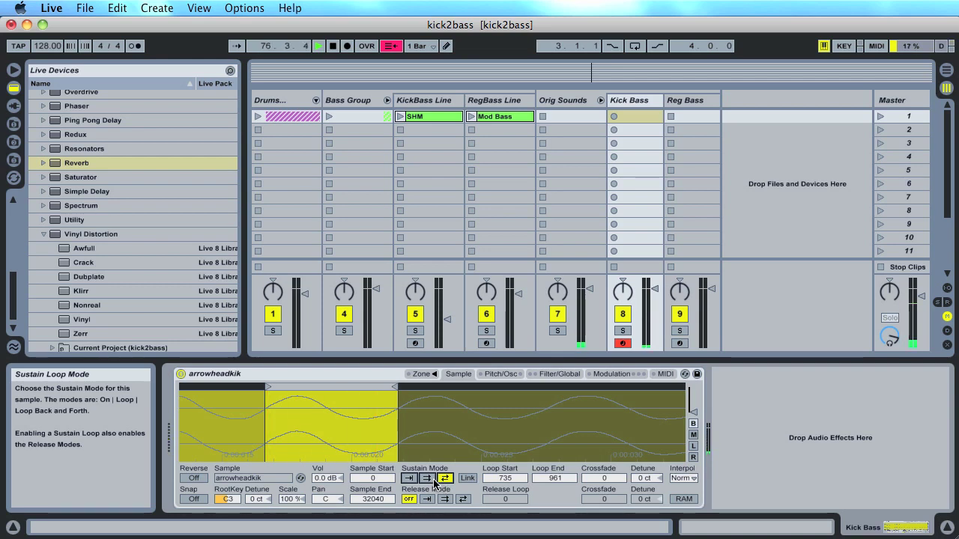
# Match the sample boundaries to the loop with Sample Start 735 and Sample End 961.
pyautogui.click(362, 479)
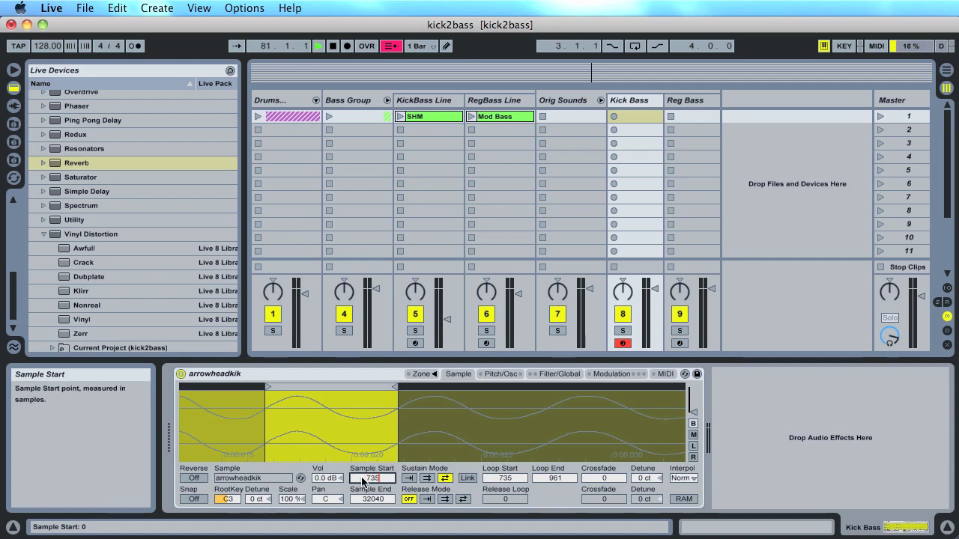
pyautogui.write('735')
pyautogui.press('Return')
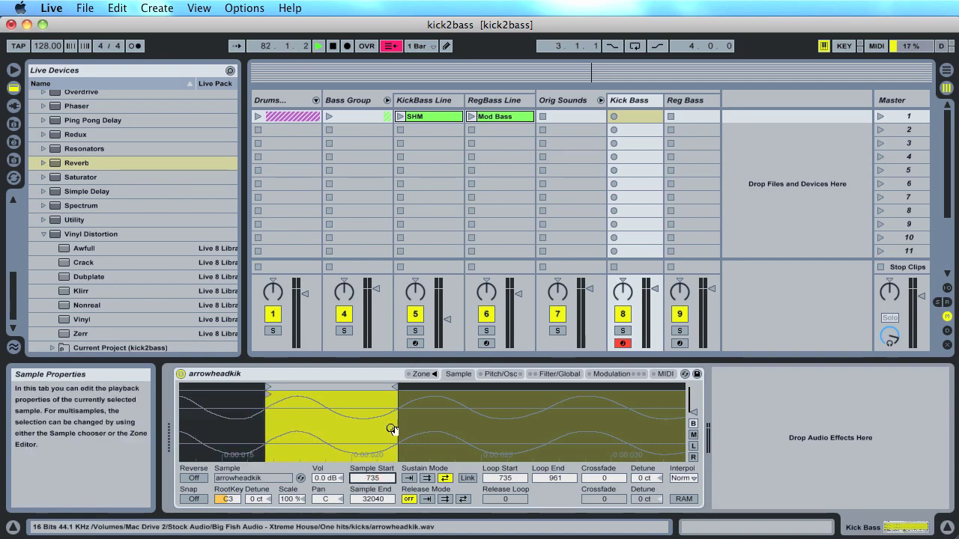
pyautogui.click(373, 499)
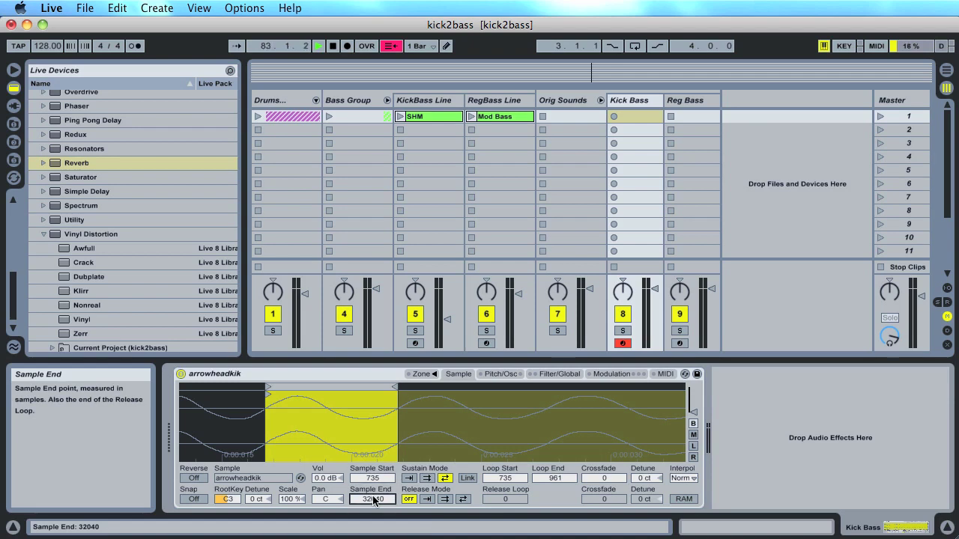
pyautogui.write('961')
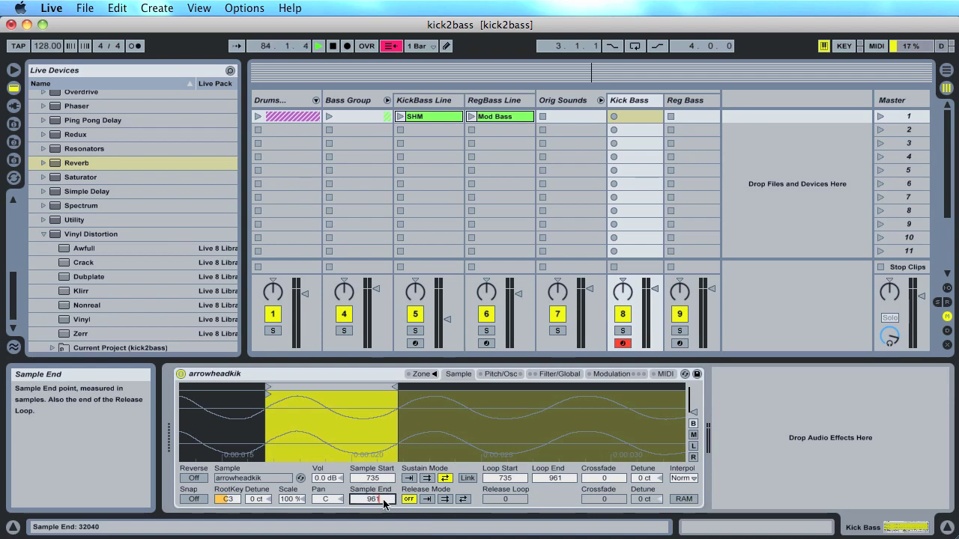
pyautogui.press('Return')
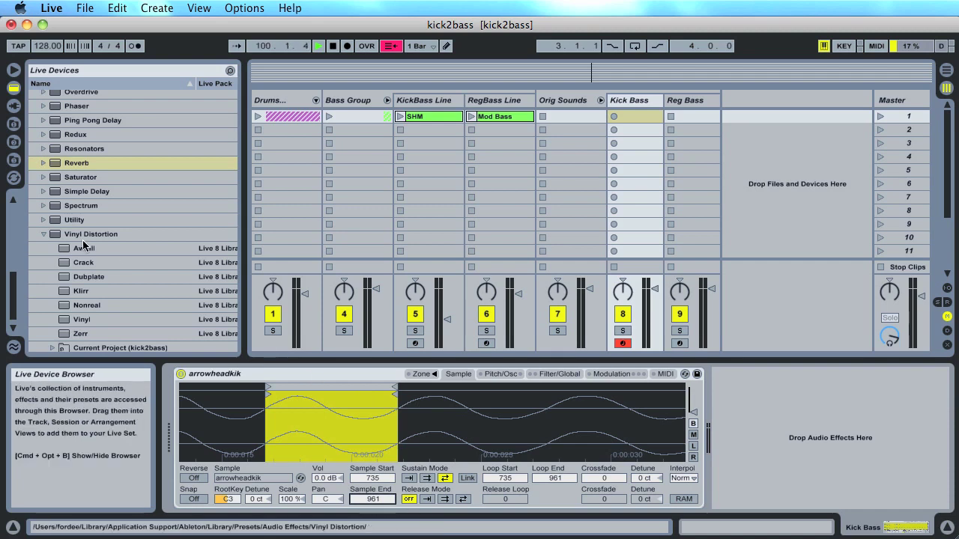
# Add an Overdrive effect to the Kick Bass track with a 12.0 kHz center frequency and a bandwidth of 7.47.
pyautogui.click(43, 234)
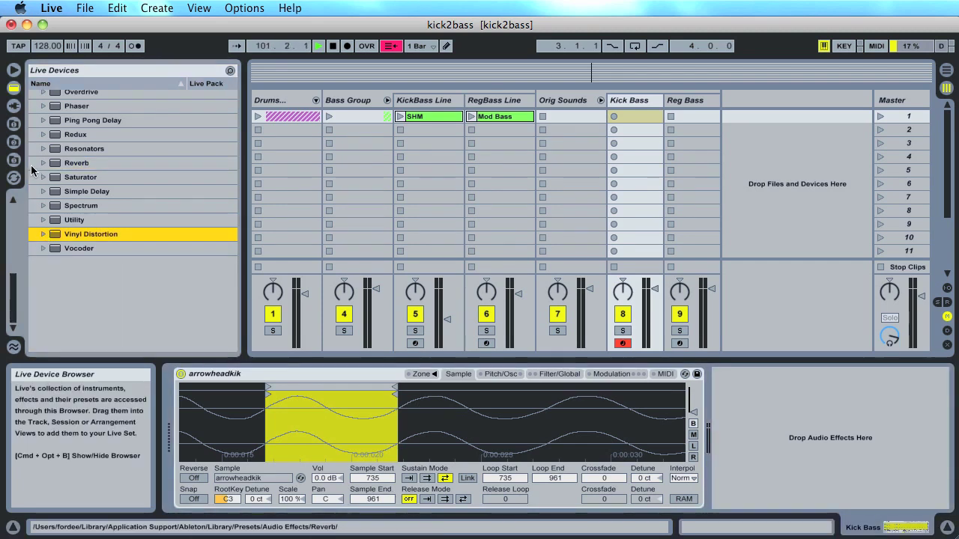
pyautogui.scroll(2, 75, 217)
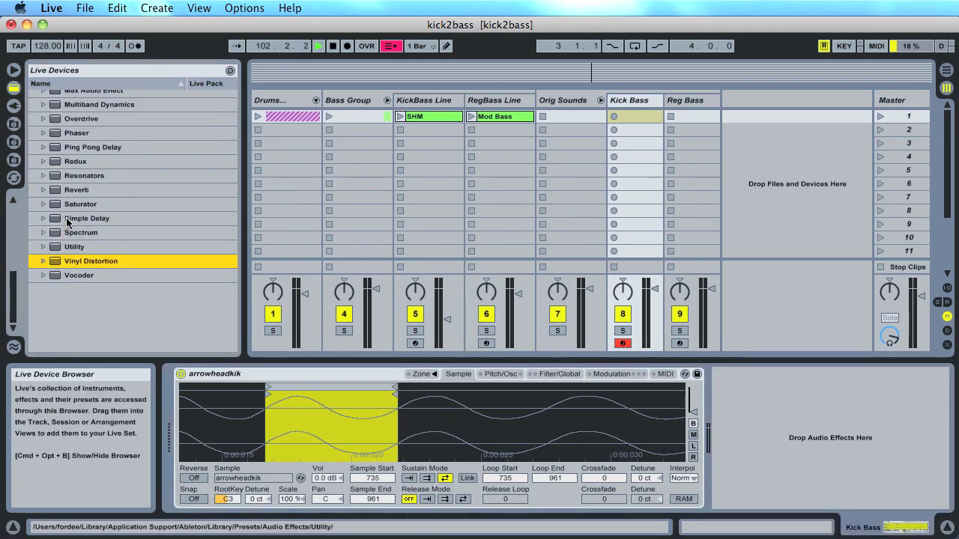
pyautogui.moveTo(82, 122); pyautogui.dragTo(748, 417)
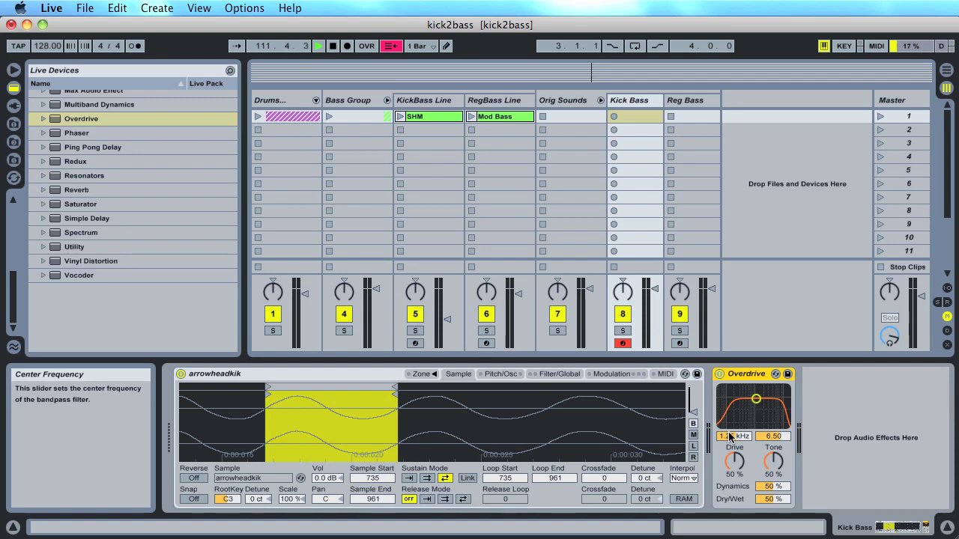
pyautogui.moveTo(732, 441); pyautogui.dragTo(733, 315)
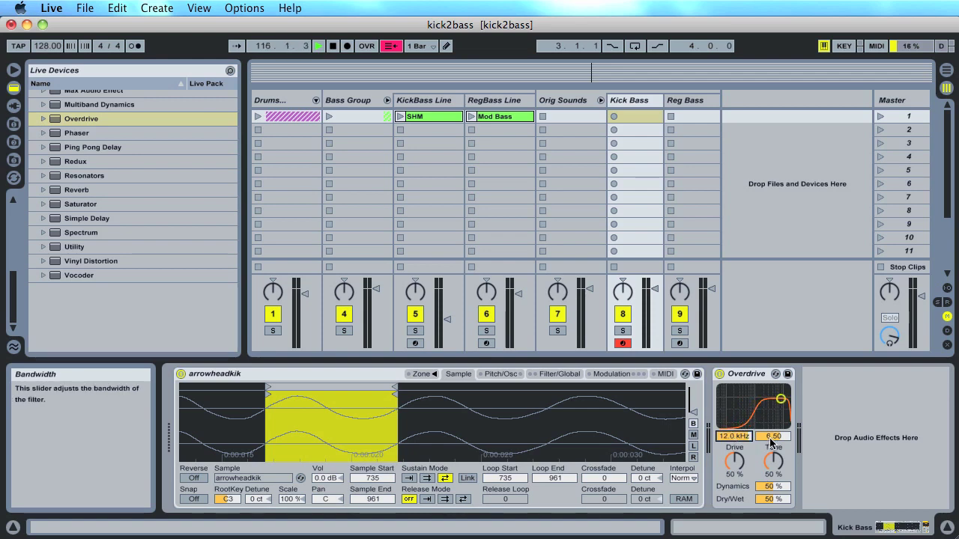
pyautogui.moveTo(771, 436)
pyautogui.mouseDown()
pyautogui.moveTo(772, 419)
pyautogui.moveTo(771, 437)
pyautogui.mouseUp()
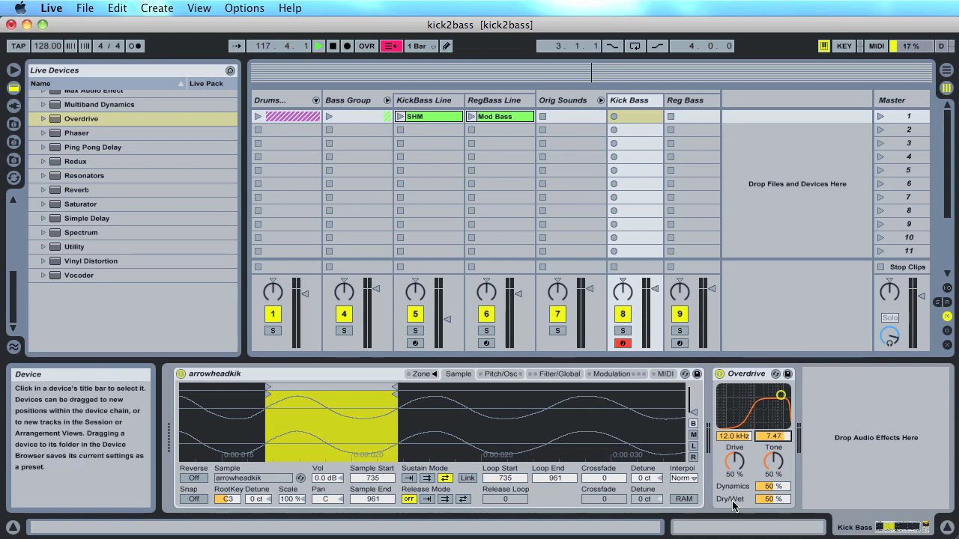
# Set the Overdrive's Drive to 25 %, Tone to 60 % and Dry/Wet to 60 %.
pyautogui.click(733, 464)
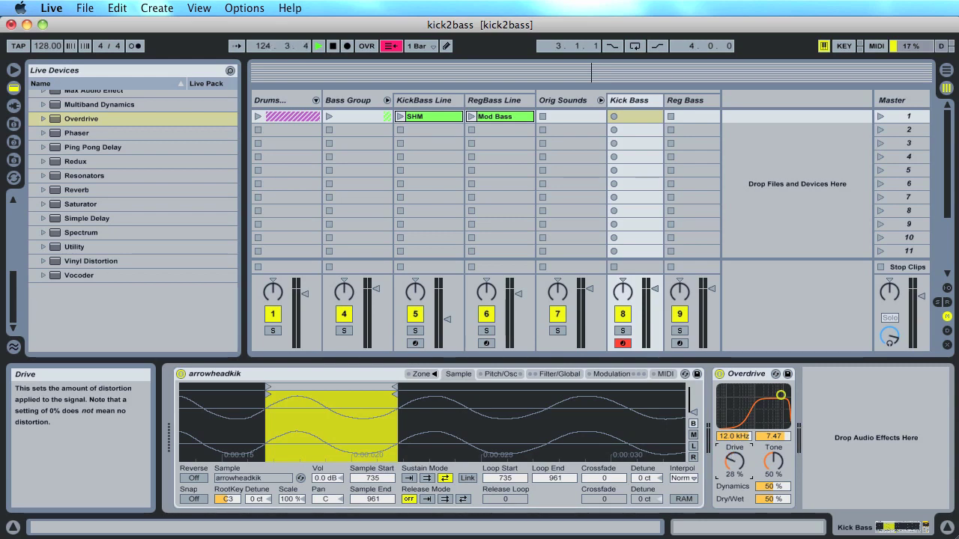
pyautogui.moveTo(733, 463); pyautogui.dragTo(734, 463)
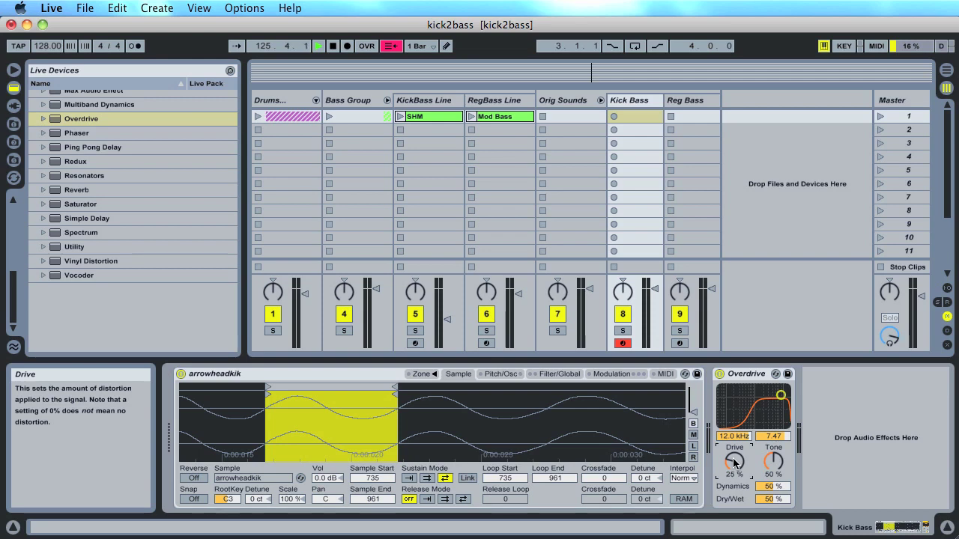
pyautogui.click(773, 461)
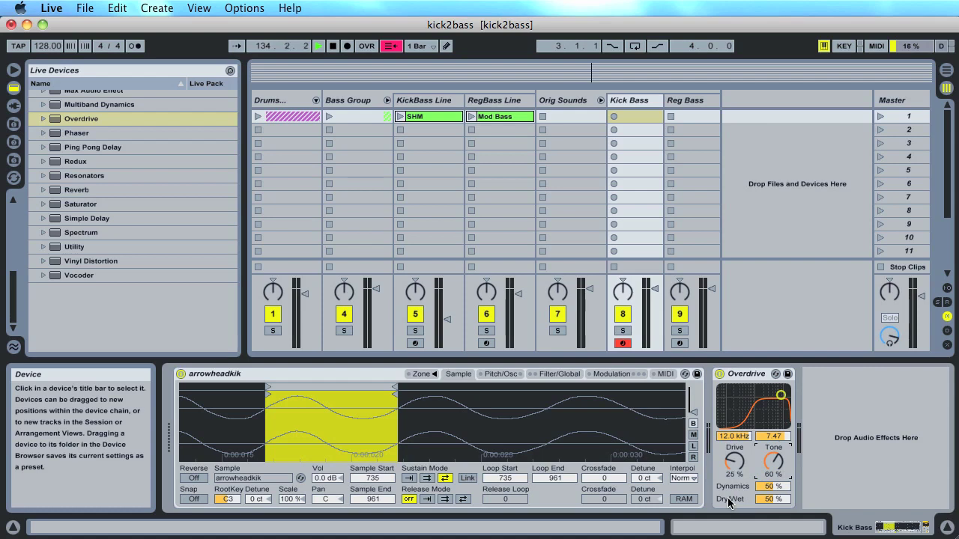
pyautogui.moveTo(771, 499); pyautogui.dragTo(771, 493)
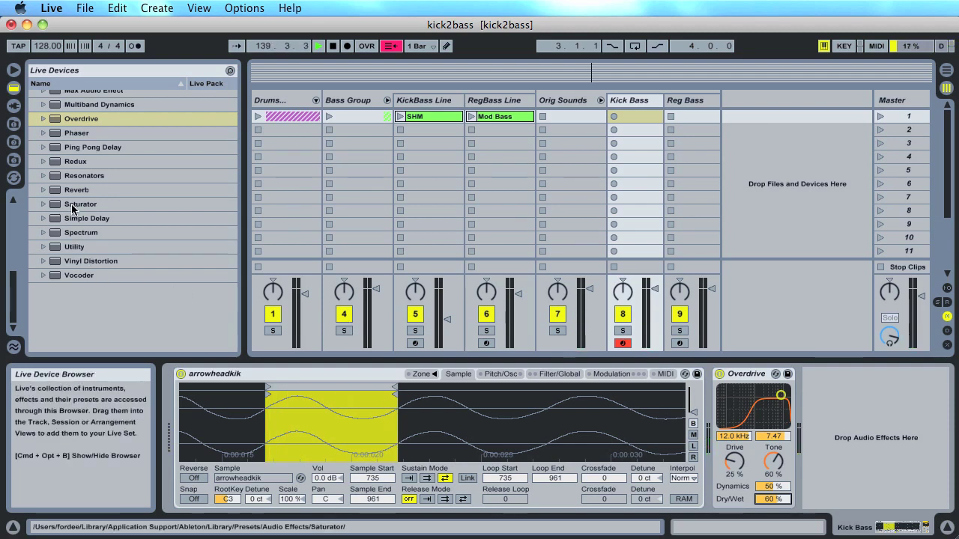
# Add a Saturator after the Overdrive on the Kick Bass track and raise its input Drive to 13.1 dB.
pyautogui.moveTo(72, 210); pyautogui.dragTo(891, 446)
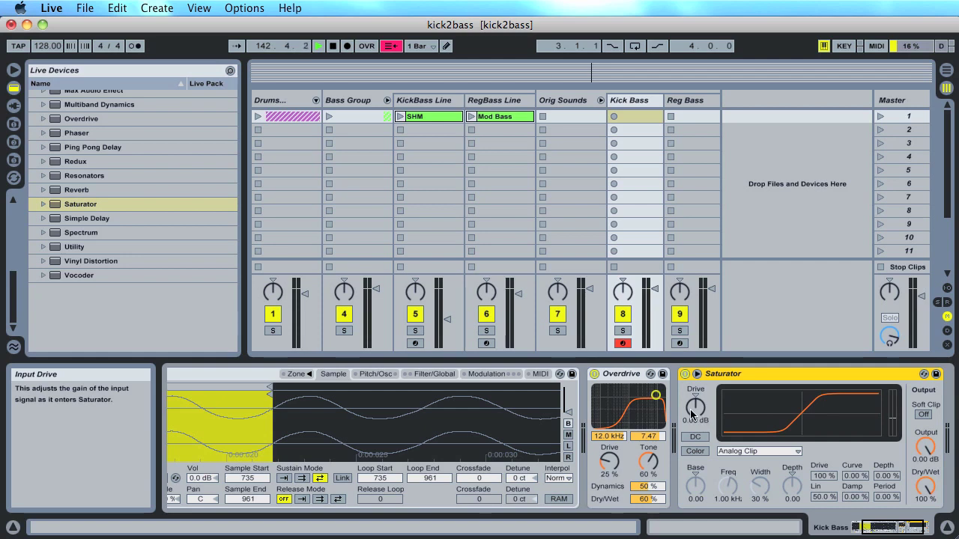
pyautogui.moveTo(692, 412); pyautogui.dragTo(692, 389)
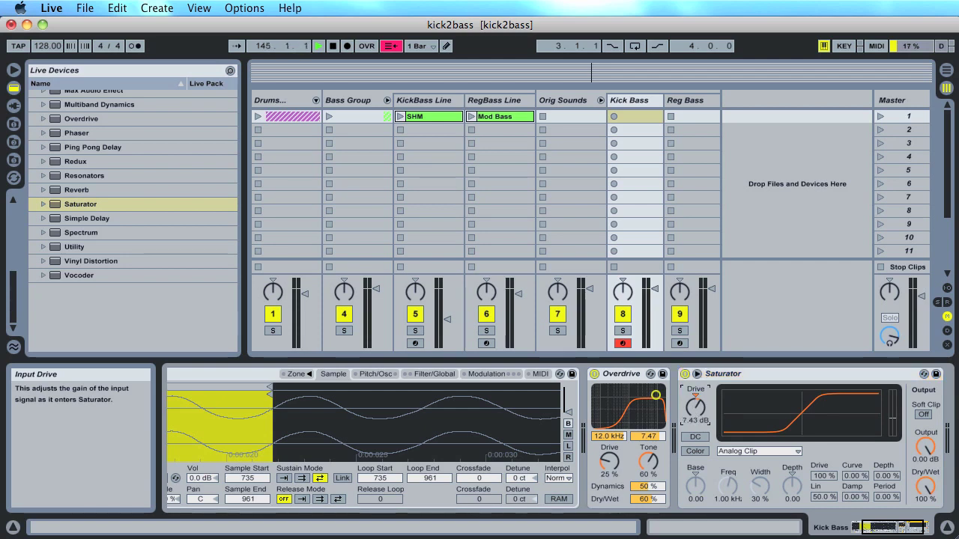
pyautogui.moveTo(695, 405); pyautogui.dragTo(695, 400)
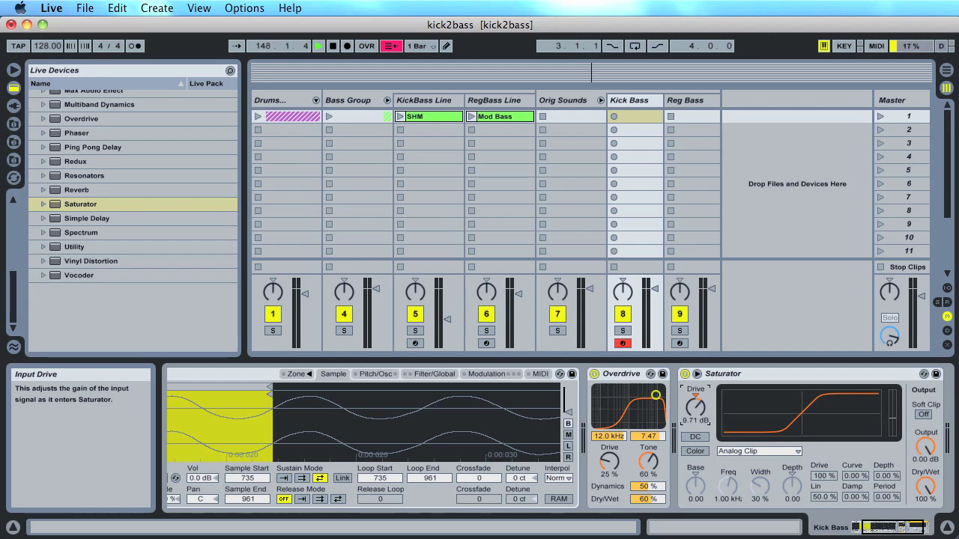
pyautogui.moveTo(695, 405); pyautogui.dragTo(695, 397)
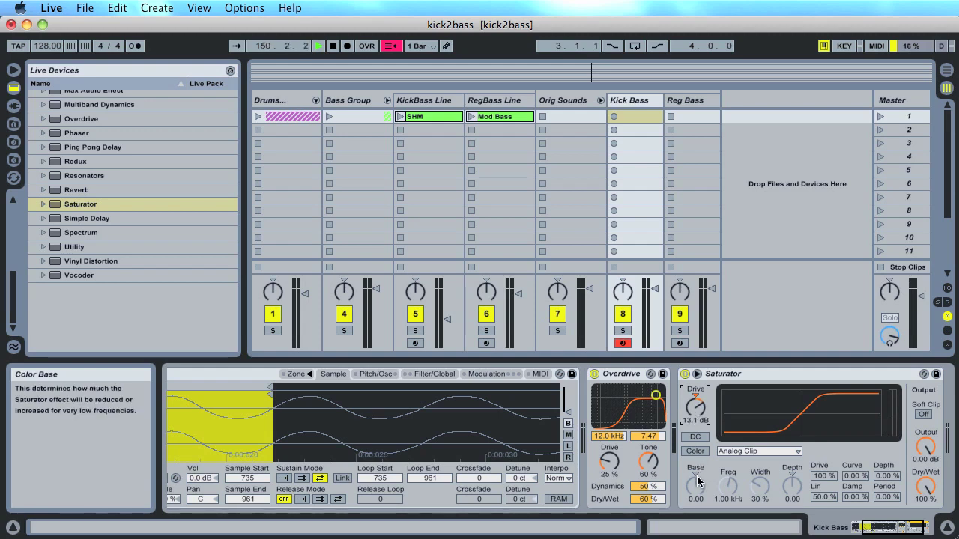
# Enable the Saturator's Color and DC options with Base at 8.57, and briefly bypass the effect to compare the sound.
pyautogui.click(694, 451)
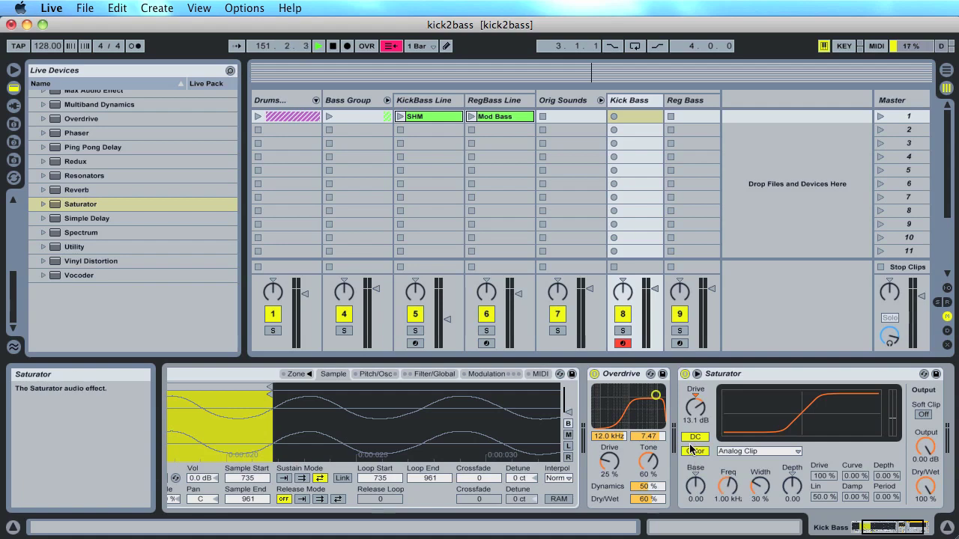
pyautogui.click(694, 436)
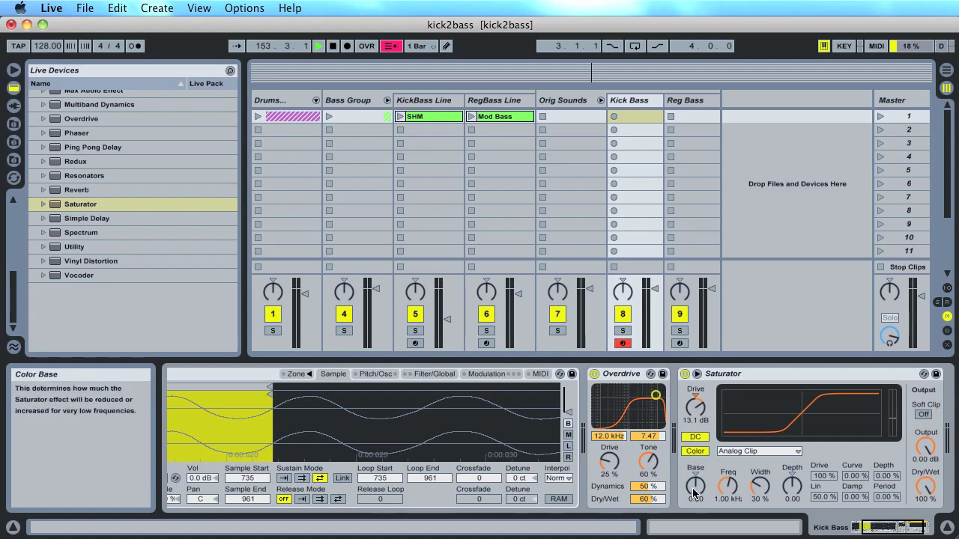
pyautogui.moveTo(695, 485); pyautogui.dragTo(695, 463)
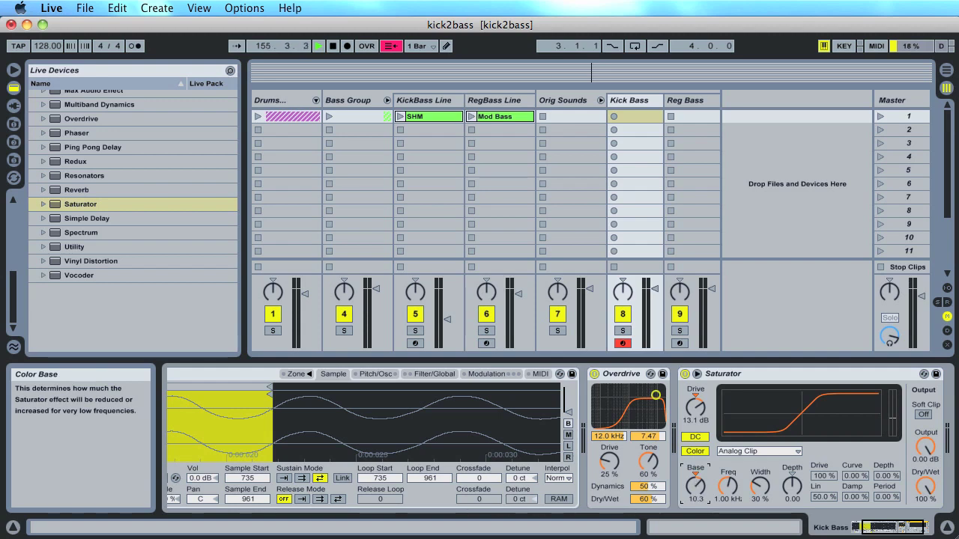
pyautogui.moveTo(702, 492); pyautogui.dragTo(702, 493)
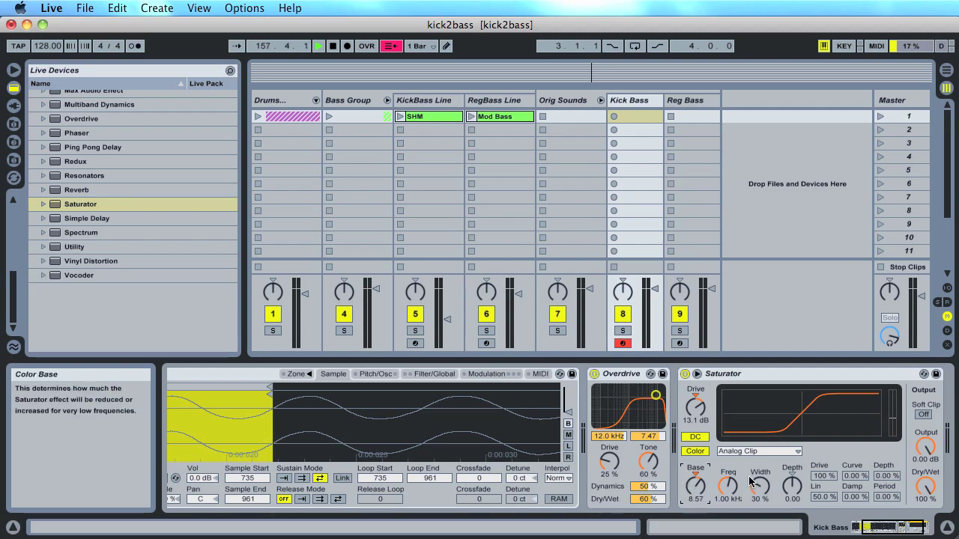
pyautogui.click(684, 374)
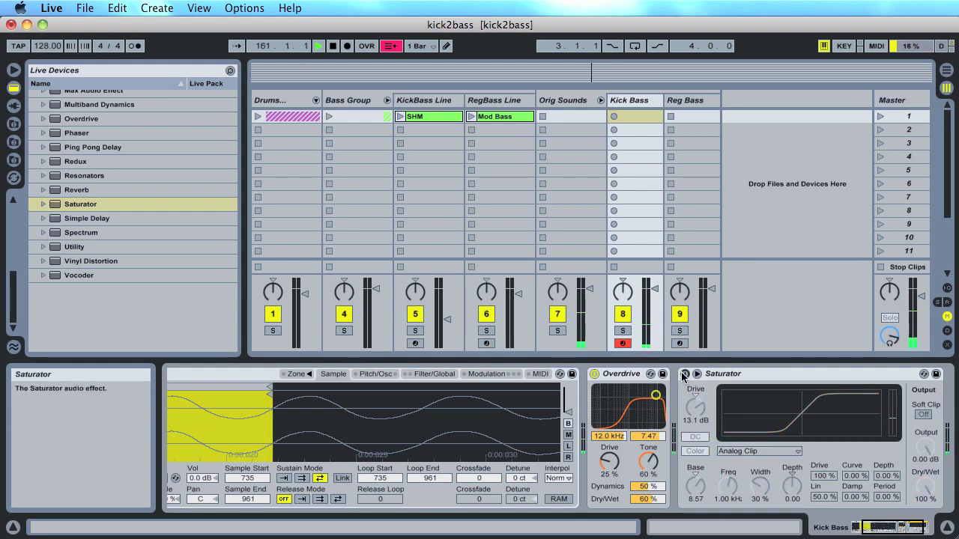
pyautogui.click(683, 374)
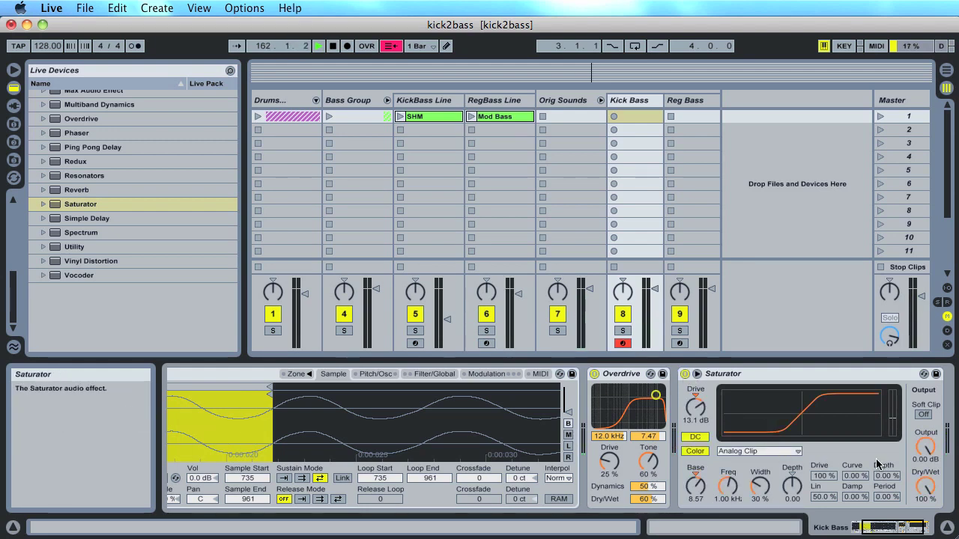
# Add the PSP VintageWarmer 2 plug-in from the PSPaudioware folder after the Saturator on the Kick Bass track.
pyautogui.hscroll(5, 878, 465)
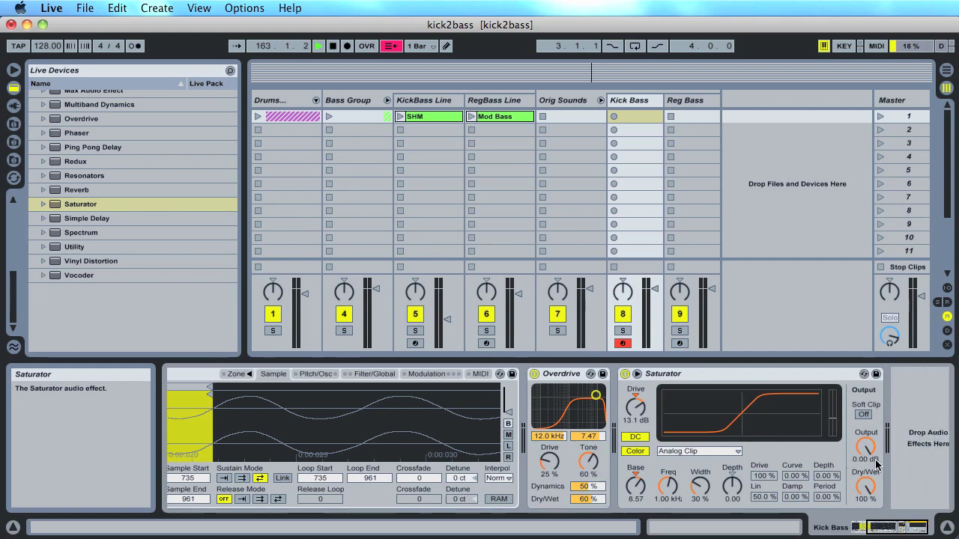
pyautogui.click(14, 105)
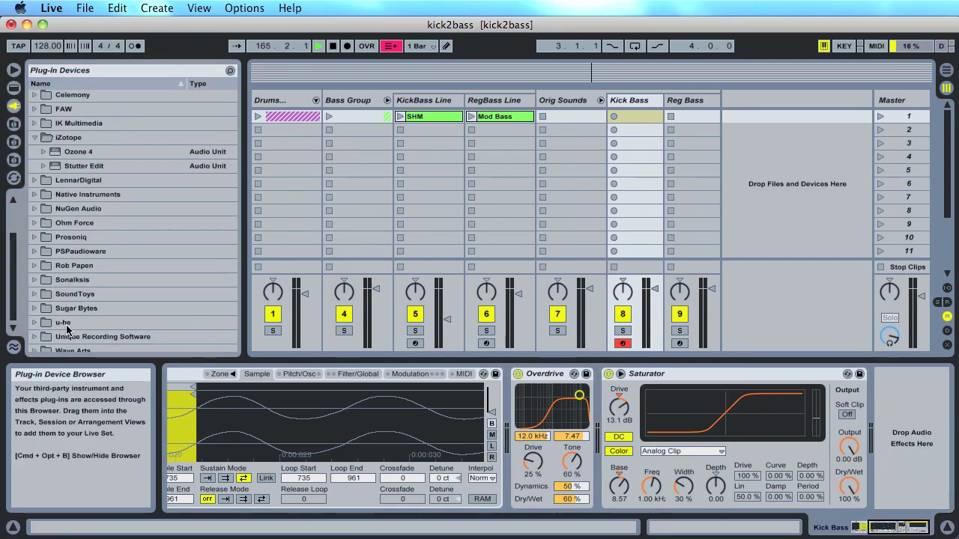
pyautogui.click(34, 254)
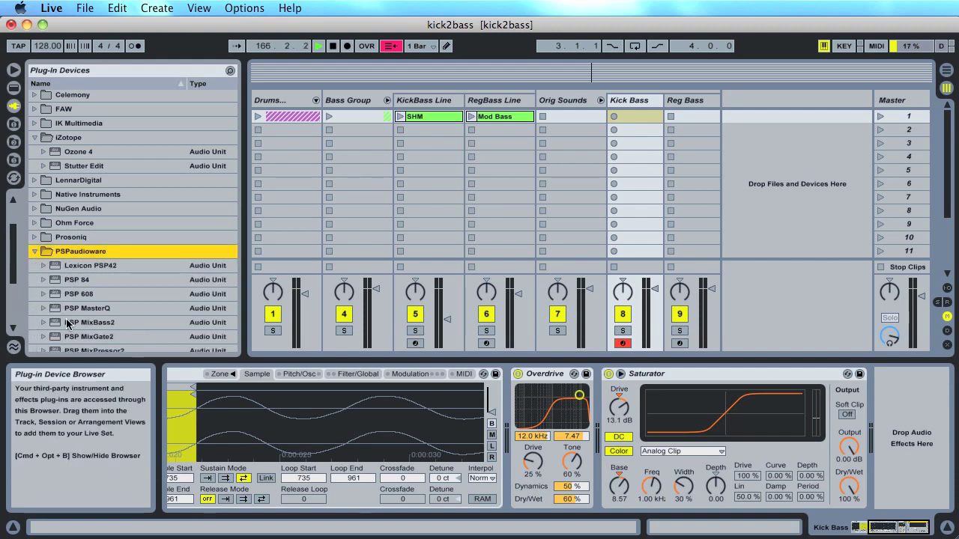
pyautogui.scroll(-5, 12, 279)
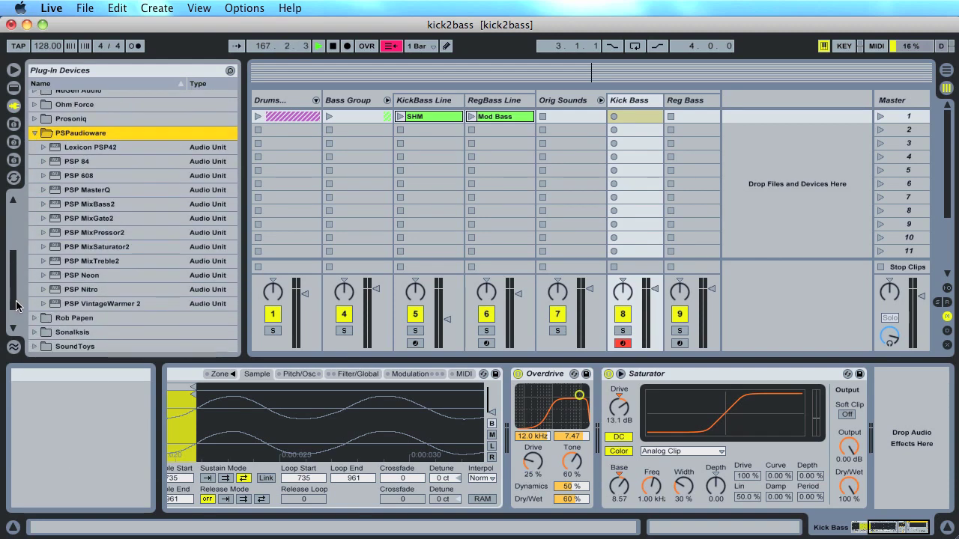
pyautogui.click(97, 307)
pyautogui.moveTo(97, 306); pyautogui.dragTo(903, 424)
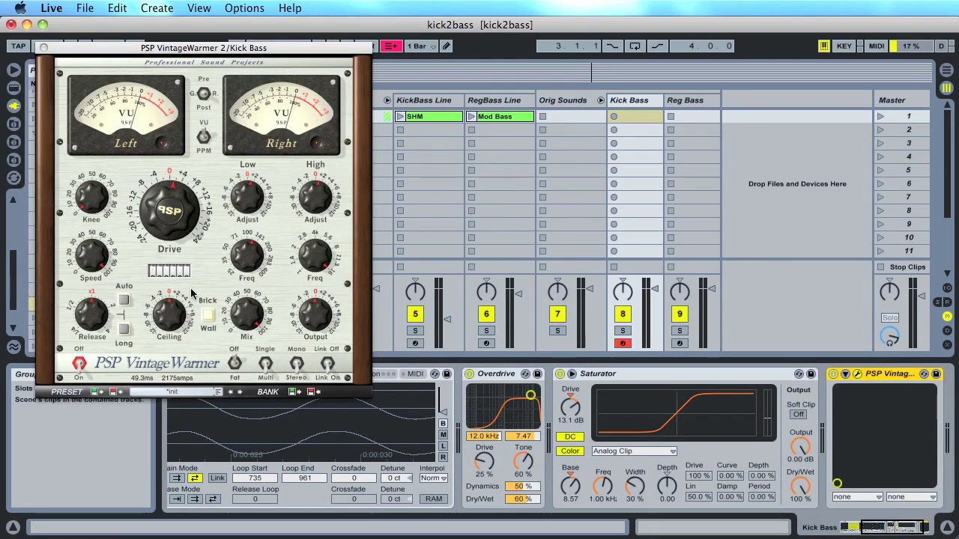
# Load the Bass Line Track preset in VintageWarmer and fine-tune its Drive and its low-band amount and frequency.
pyautogui.click(216, 391)
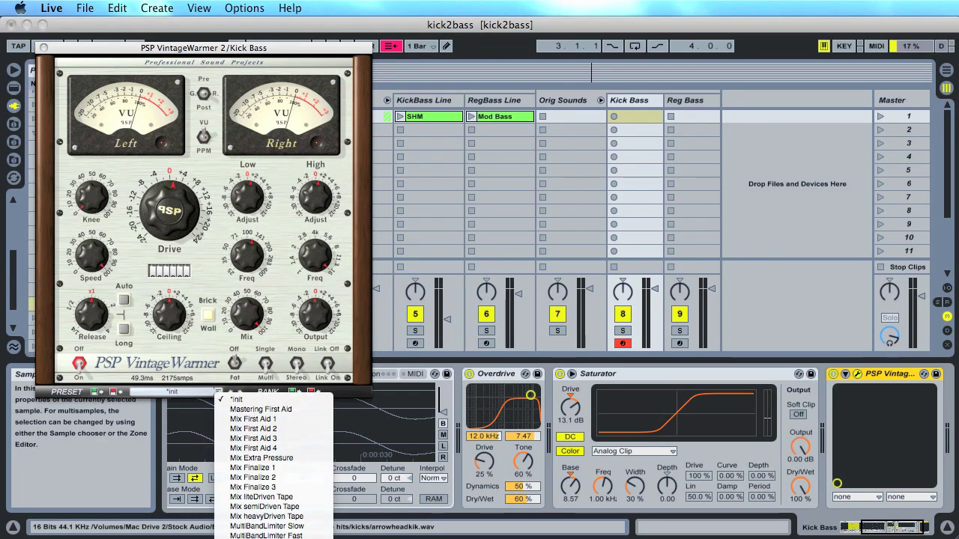
pyautogui.click(243, 537)
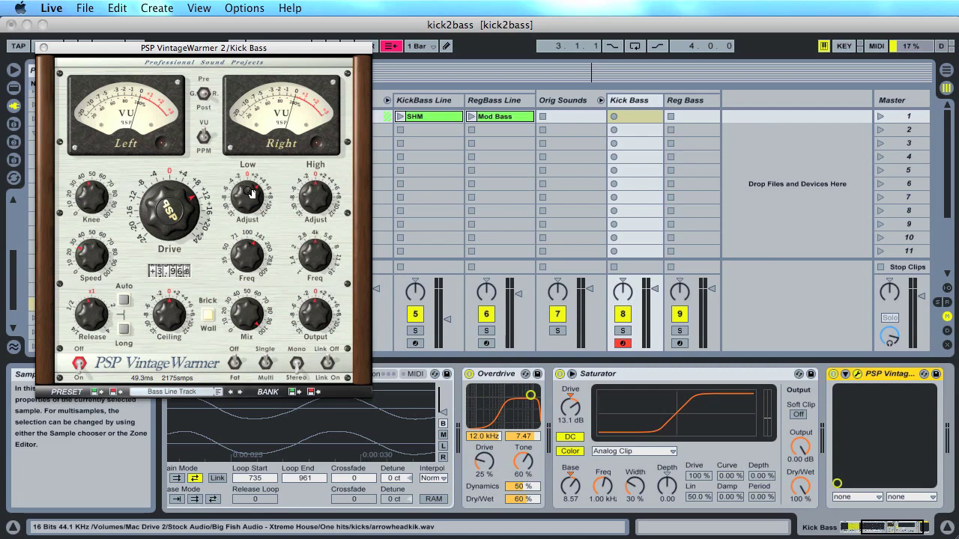
pyautogui.moveTo(251, 193); pyautogui.dragTo(245, 208)
pyautogui.moveTo(152, 200); pyautogui.dragTo(170, 213)
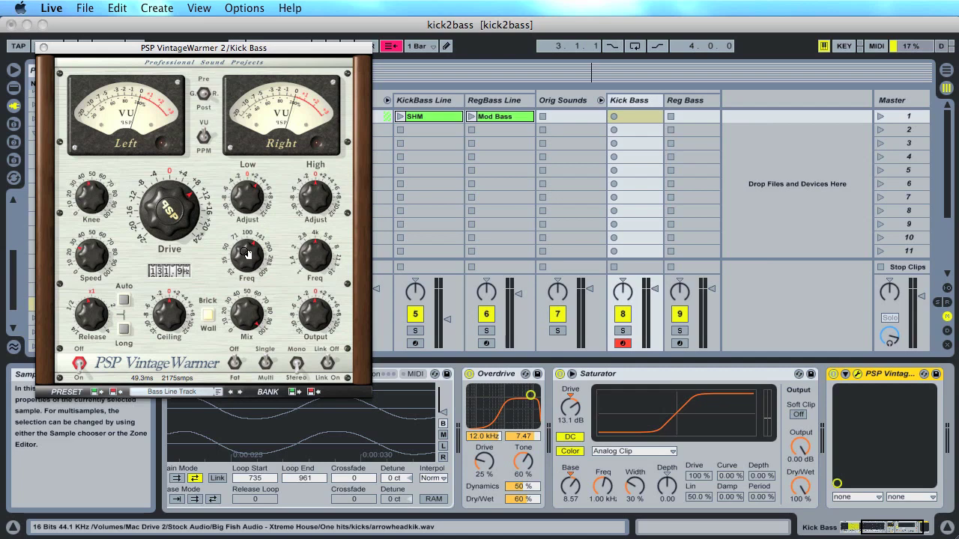
pyautogui.moveTo(247, 253); pyautogui.dragTo(247, 251)
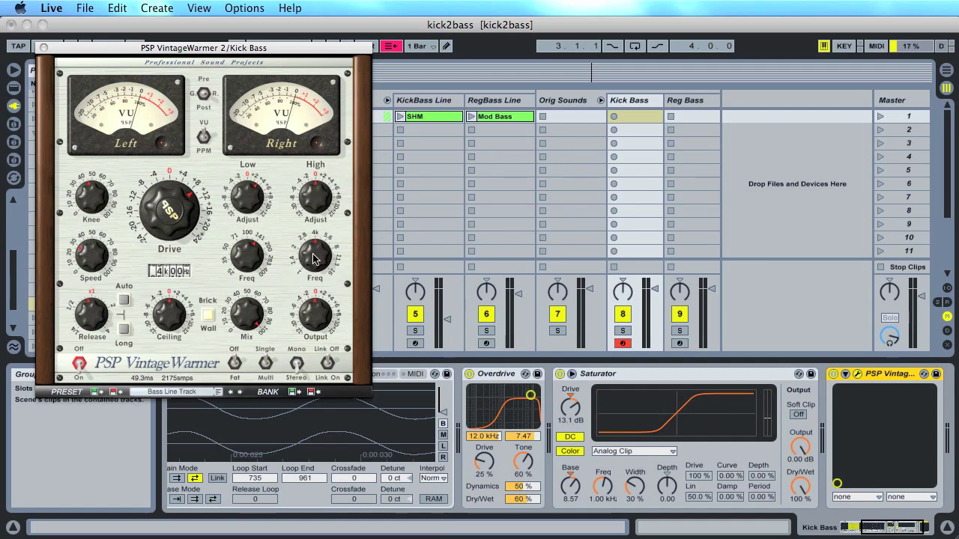
# Lower VintageWarmer's high-band frequency, raise its high-band Adjust to about +1.8 dB, and close the plug-in window.
pyautogui.moveTo(315, 258); pyautogui.dragTo(315, 280)
pyautogui.moveTo(314, 200); pyautogui.dragTo(316, 158)
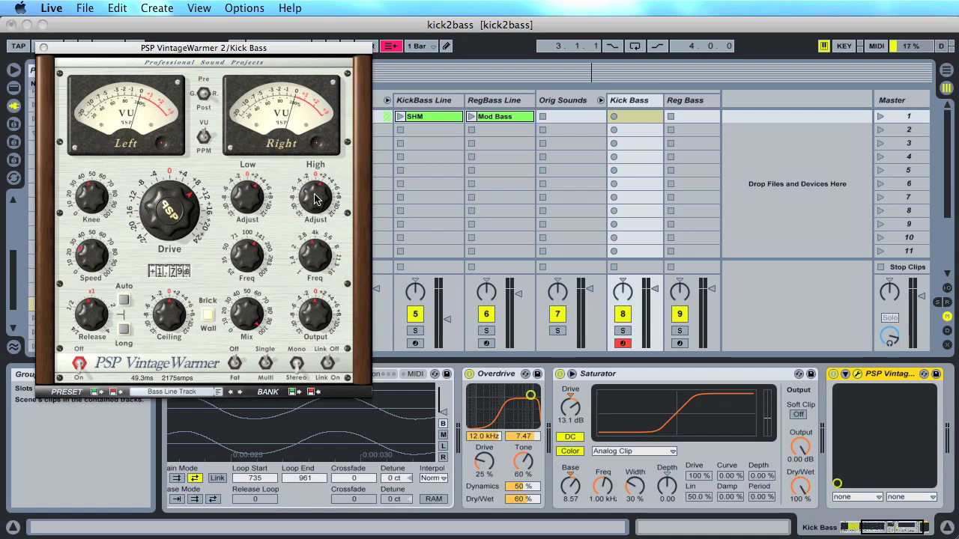
pyautogui.click(43, 48)
# Add a Vinyl Distortion effect from the Live devices after VintageWarmer on the Kick Bass track.
pyautogui.click(13, 88)
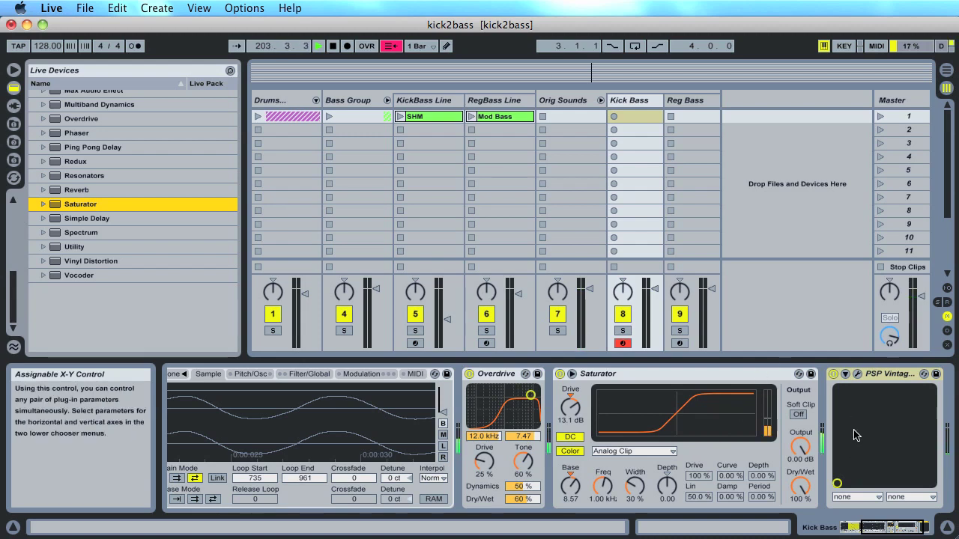
pyautogui.click(776, 454)
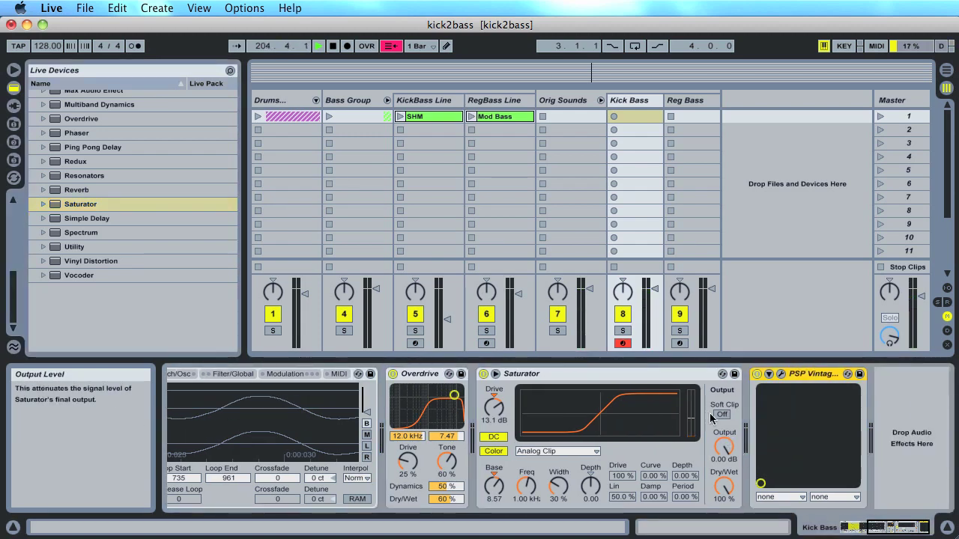
pyautogui.moveTo(53, 268); pyautogui.dragTo(893, 397)
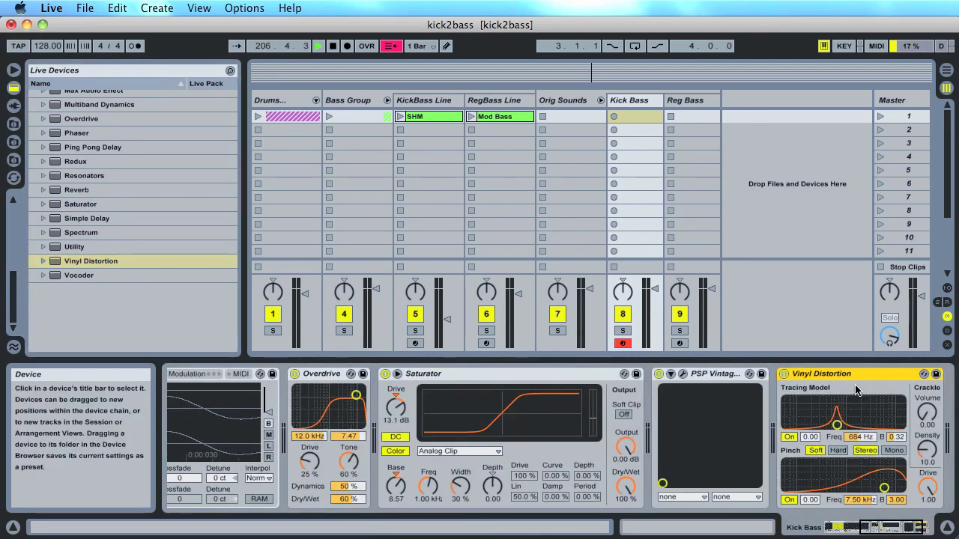
pyautogui.click(851, 444)
# Disarm the Kick Bass track, deactivate Vinyl Distortion, and set its Crackle Volume to 0.32.
pyautogui.moveTo(881, 417); pyautogui.dragTo(881, 408)
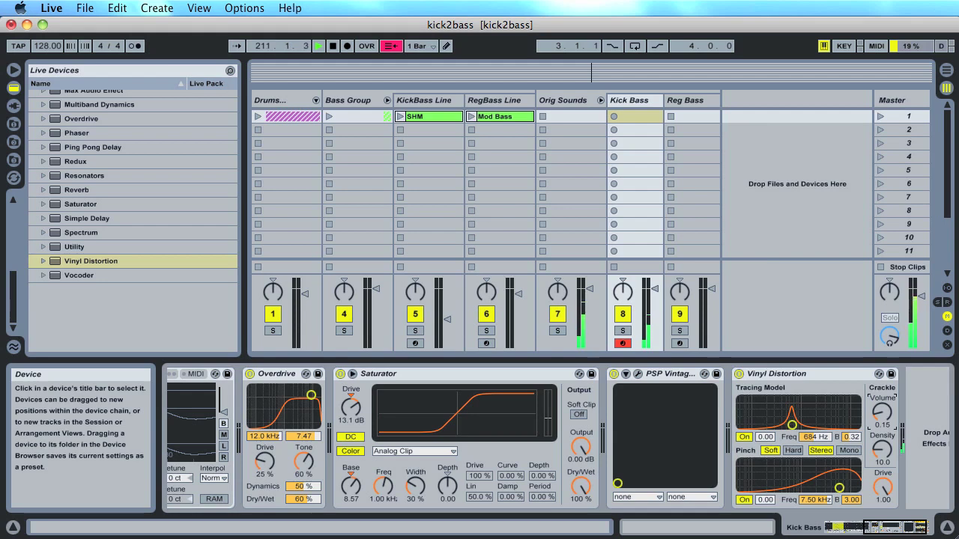
pyautogui.click(622, 343)
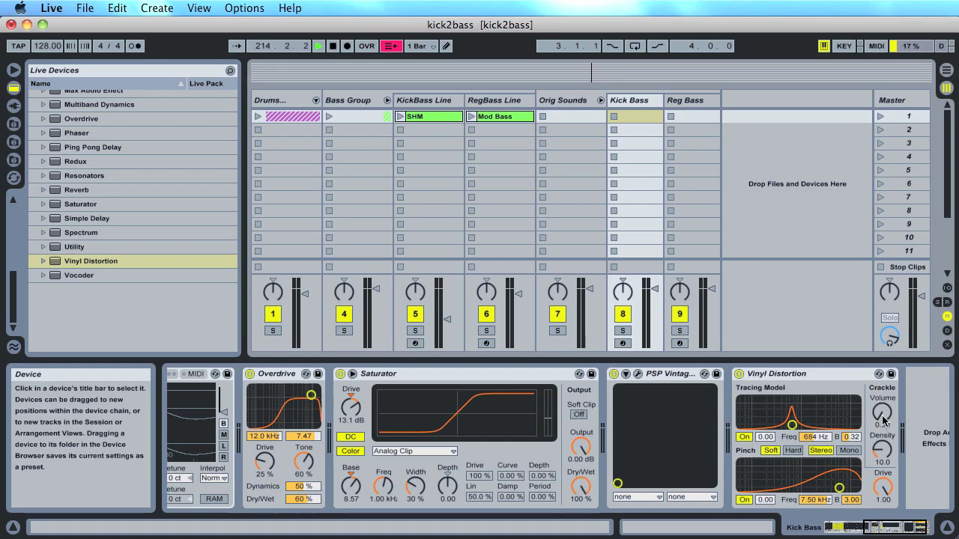
pyautogui.moveTo(884, 421); pyautogui.dragTo(884, 412)
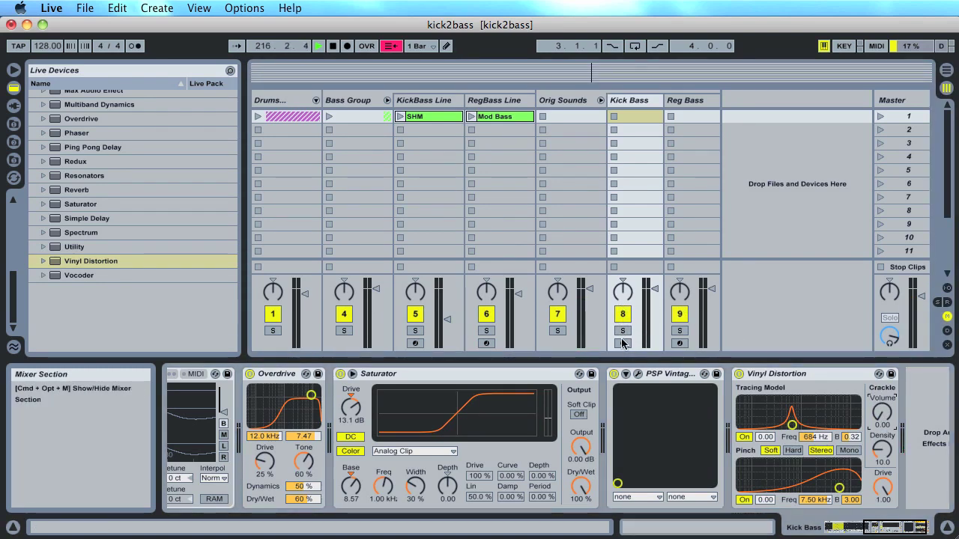
pyautogui.click(739, 373)
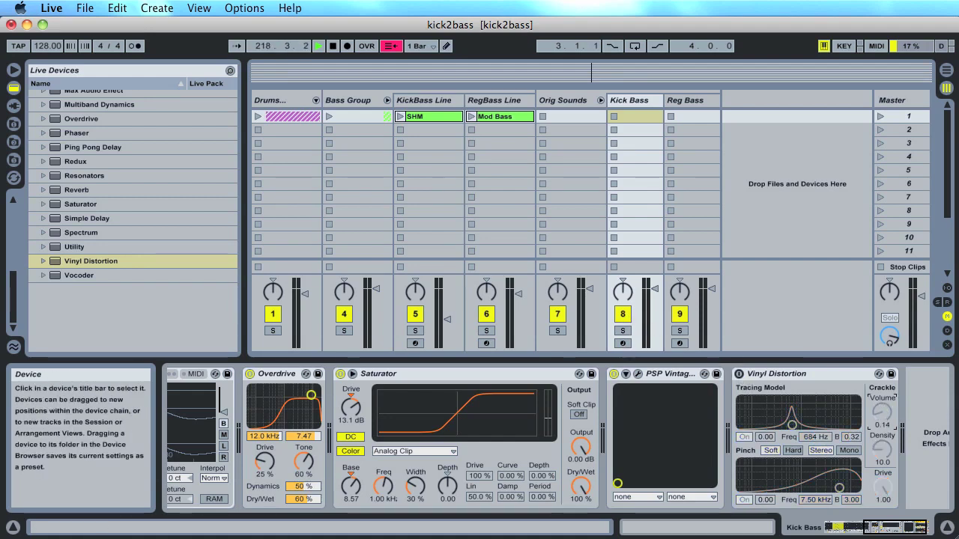
pyautogui.moveTo(882, 412); pyautogui.dragTo(881, 397)
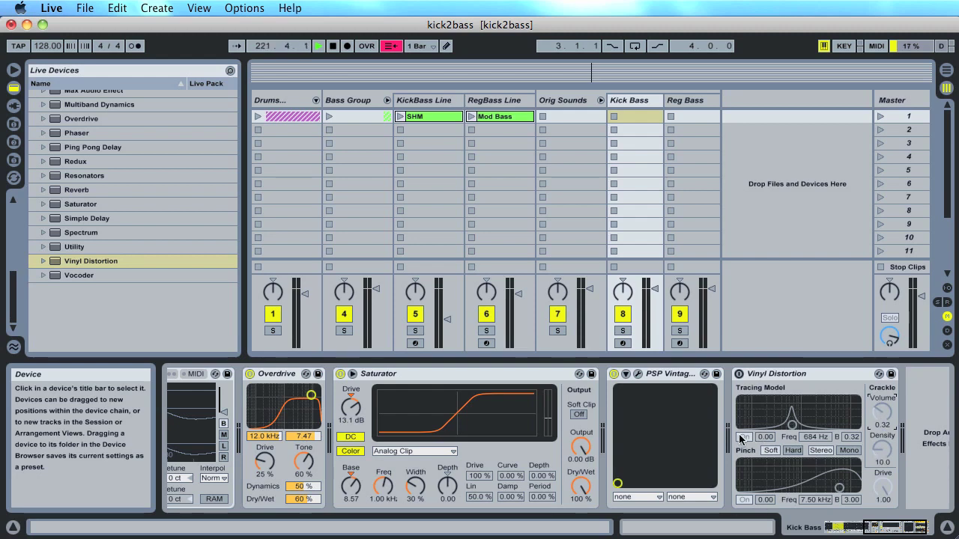
# Set Vinyl Distortion's Tracing Model to an amount of 0.14, a frequency of 10.9 kHz and a bandwidth of 1.54.
pyautogui.moveTo(765, 439); pyautogui.dragTo(765, 432)
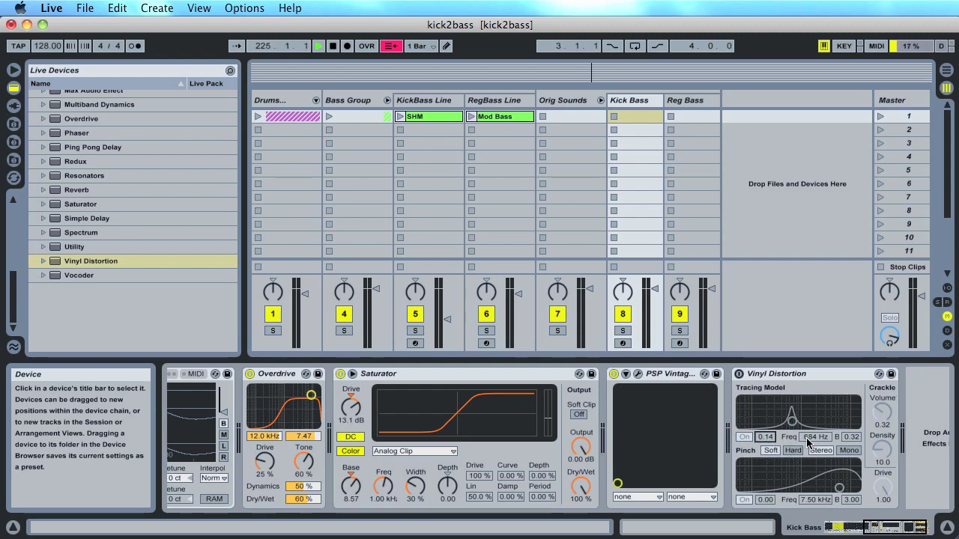
pyautogui.moveTo(807, 441); pyautogui.dragTo(808, 406)
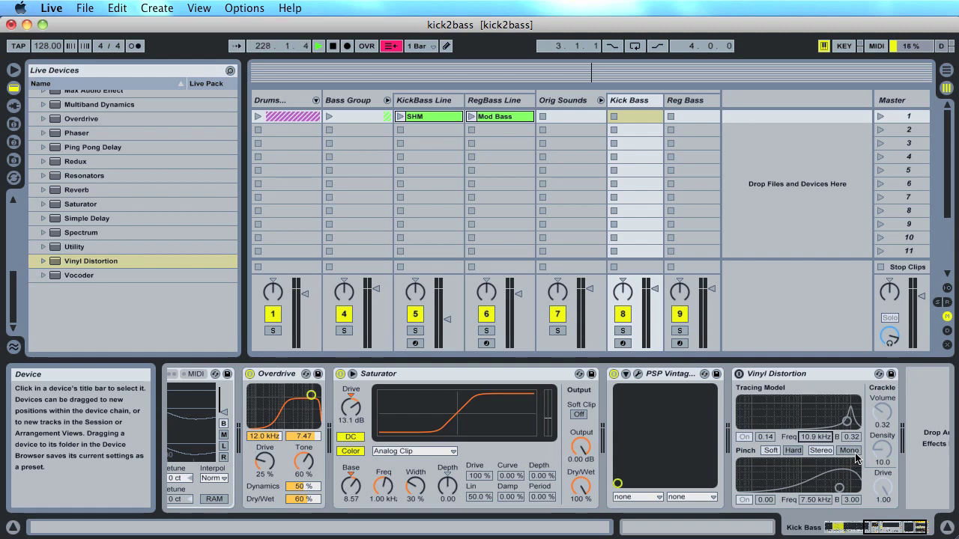
pyautogui.moveTo(850, 440); pyautogui.dragTo(850, 412)
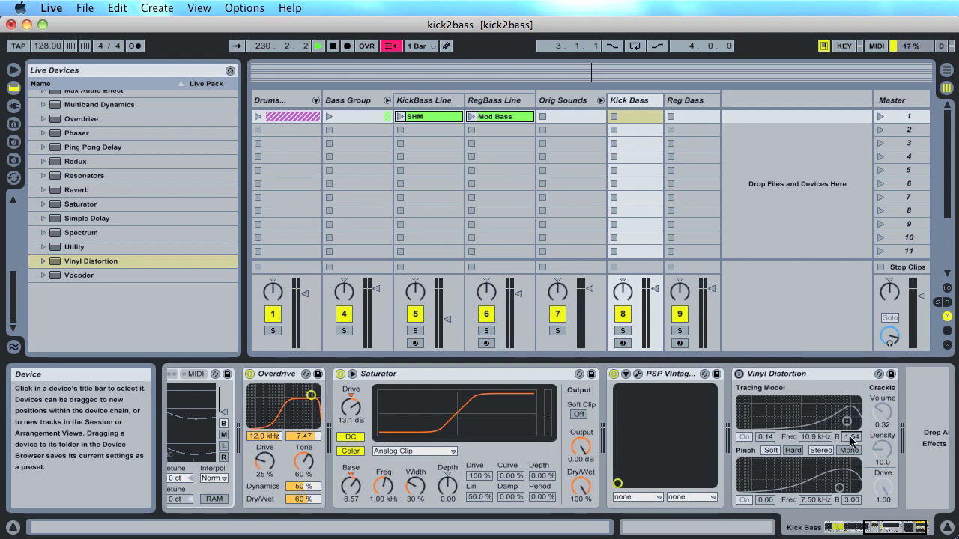
# Switch Vinyl Distortion to Hard mode and set the Pinch amount to 0.09 with a frequency of 5.70 kHz.
pyautogui.click(793, 451)
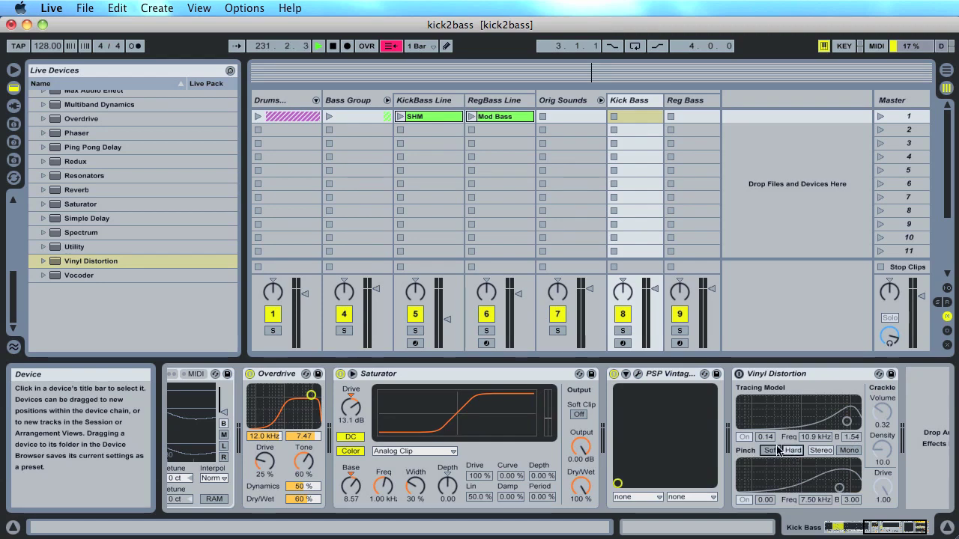
pyautogui.moveTo(765, 500); pyautogui.dragTo(765, 494)
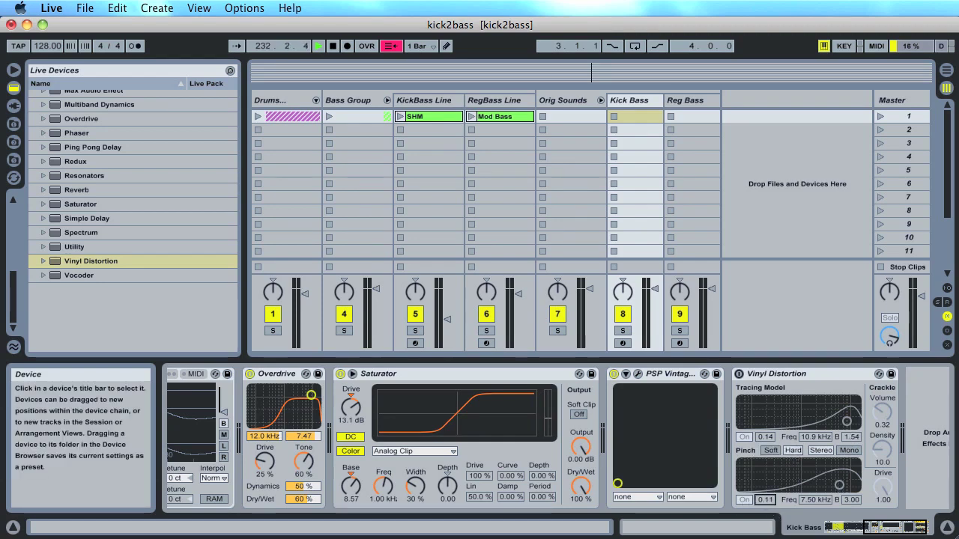
pyautogui.click(822, 500)
pyautogui.moveTo(823, 500); pyautogui.dragTo(822, 507)
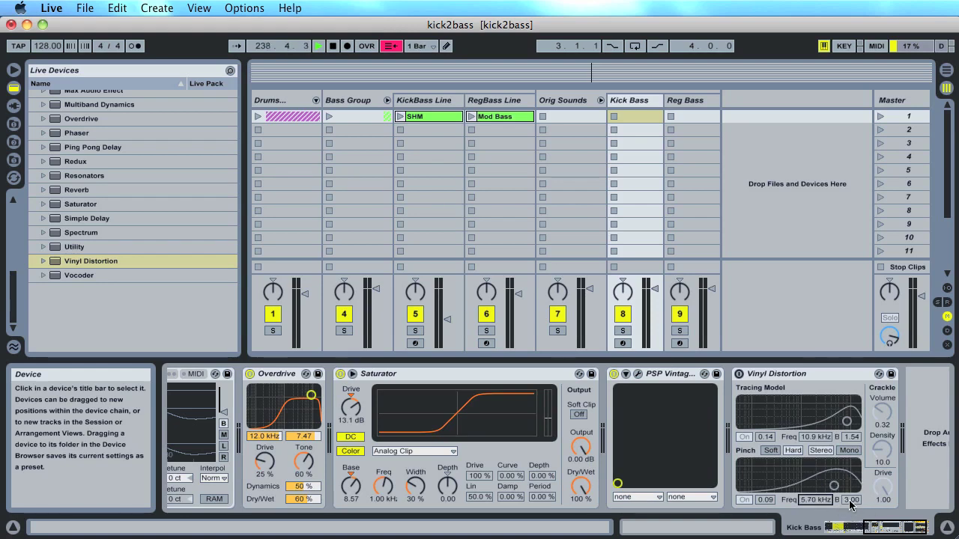
# Set the Crackle Density to 0.00, reactivate Vinyl Distortion, and re-arm the Kick Bass track.
pyautogui.moveTo(892, 459); pyautogui.dragTo(892, 480)
pyautogui.click(738, 377)
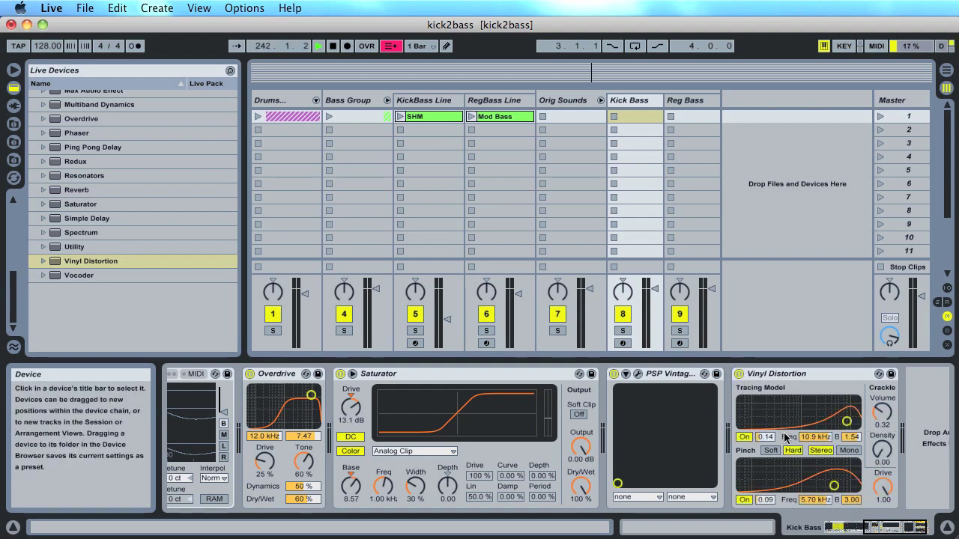
pyautogui.click(621, 344)
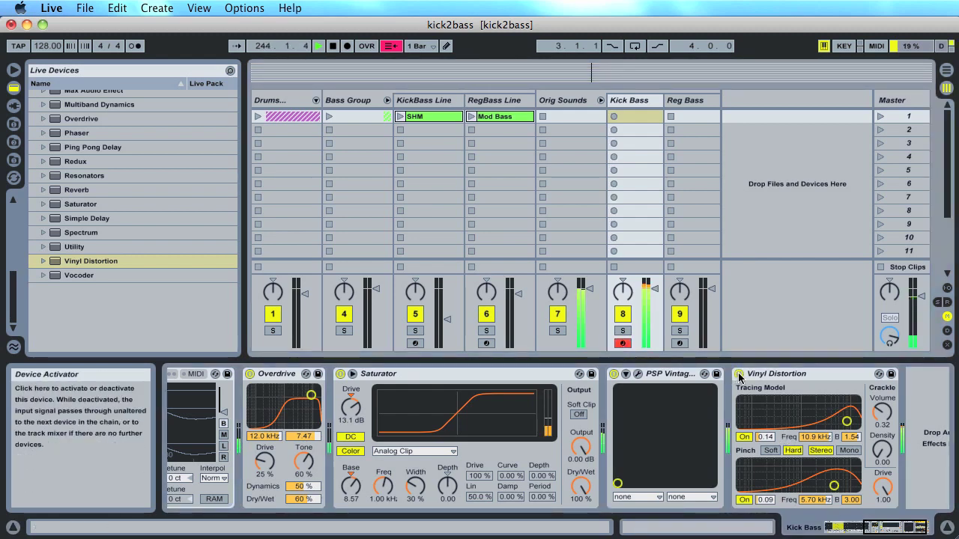
# Lower the Kick Bass track's volume and copy the SHM clip from KickBass Line into its first slot, opening it for note editing.
pyautogui.moveTo(655, 289); pyautogui.dragTo(656, 316)
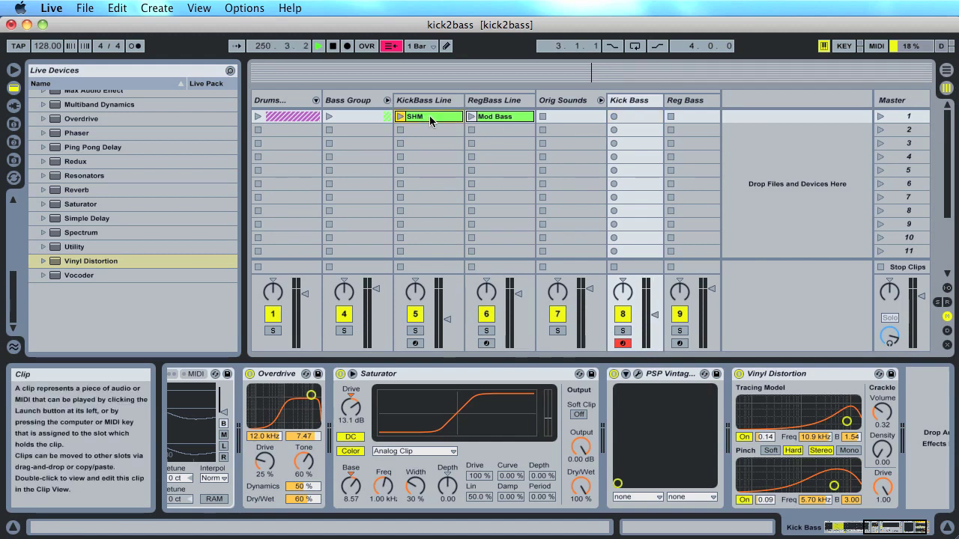
pyautogui.moveTo(431, 121); pyautogui.dragTo(633, 120)
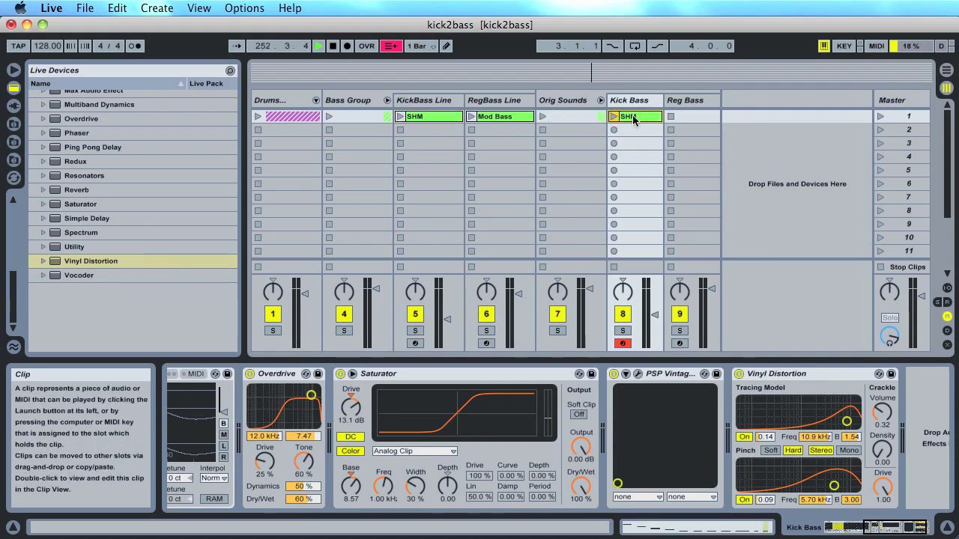
pyautogui.doubleClick(633, 120)
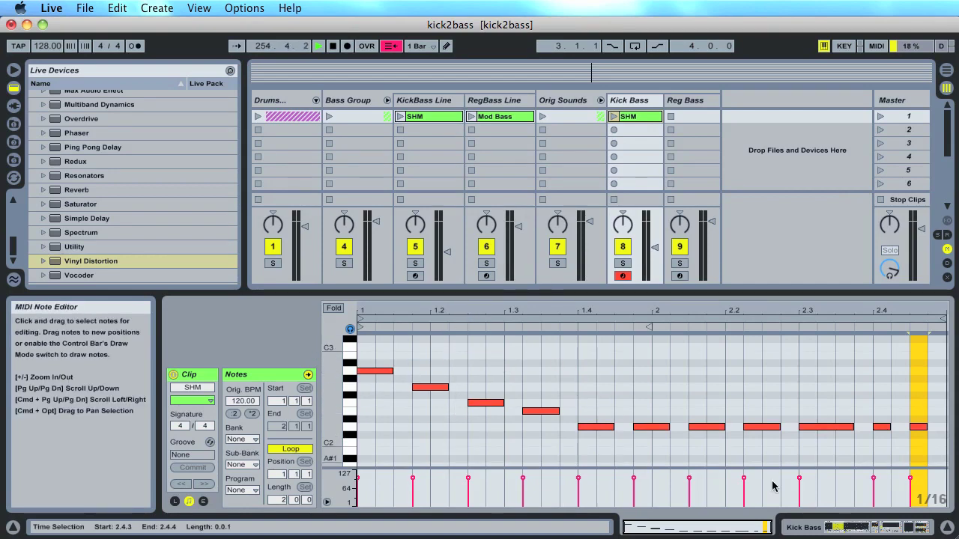
# Disarm the Kick Bass track, play its SHM clip together with the drums group, and stop playback.
pyautogui.click(623, 276)
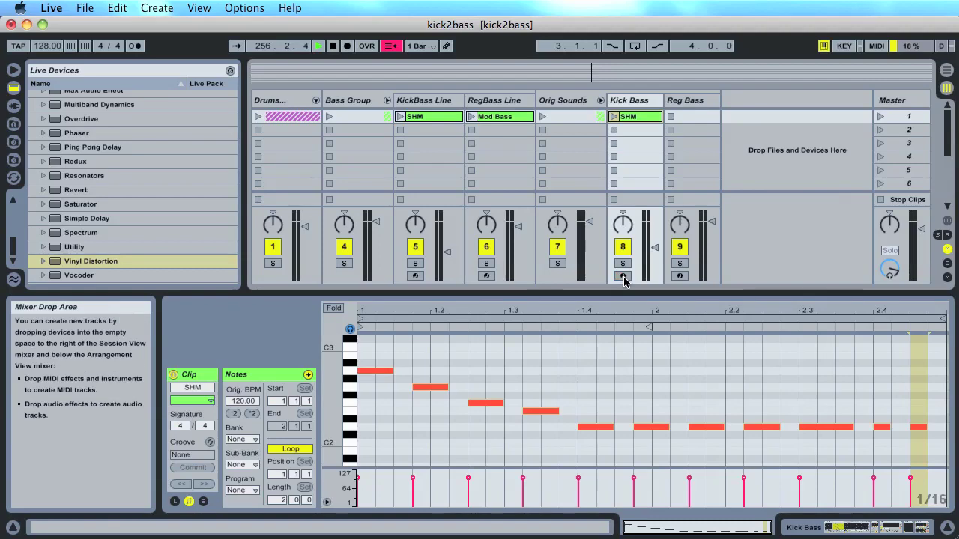
pyautogui.click(612, 118)
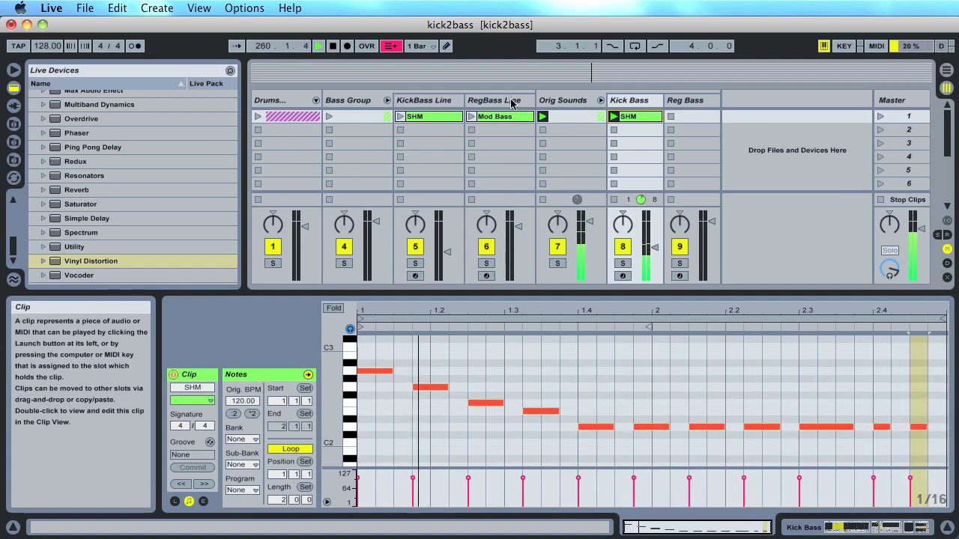
pyautogui.click(256, 118)
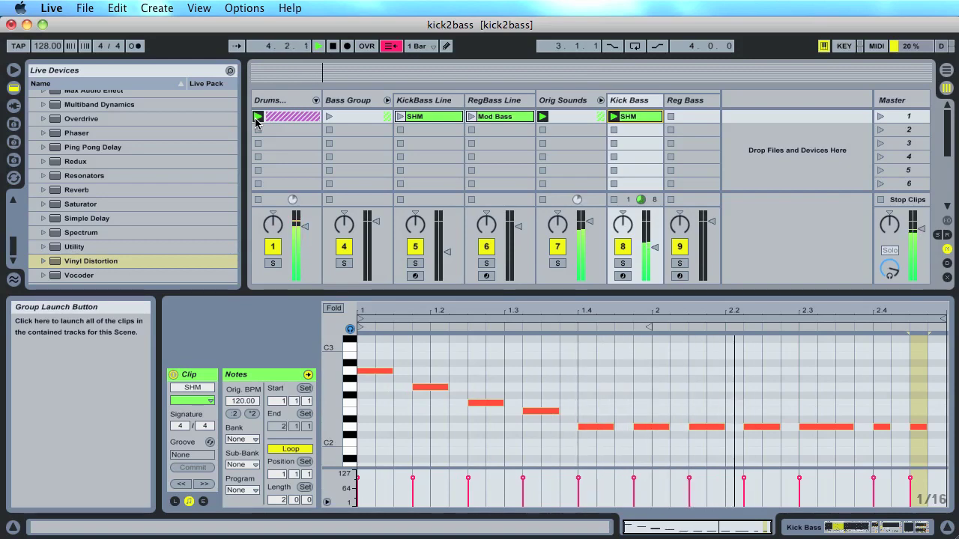
pyautogui.press('space')
# Set the arrowheadkik sample's loop start and sample start to 537 and audition the clip with the drums.
pyautogui.click(844, 519)
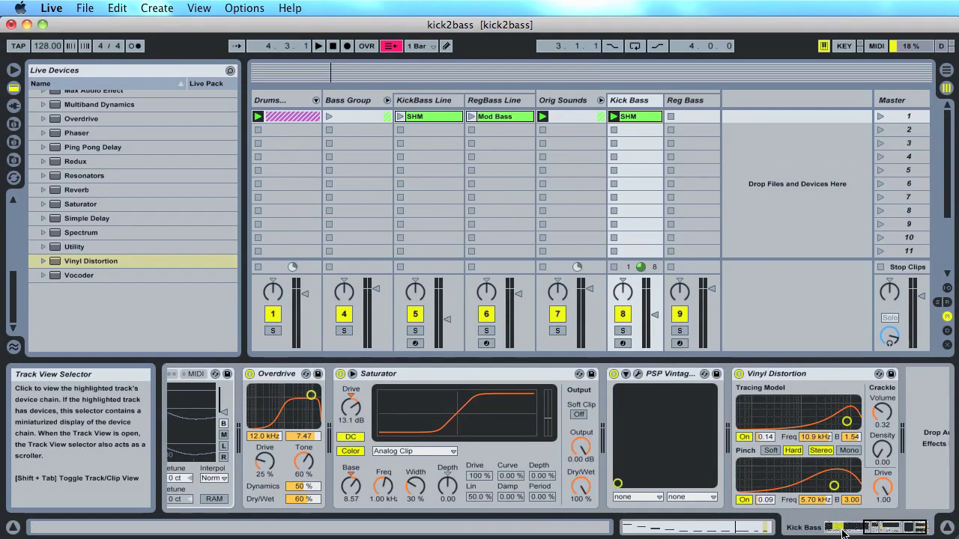
pyautogui.hscroll(-10, 315, 459)
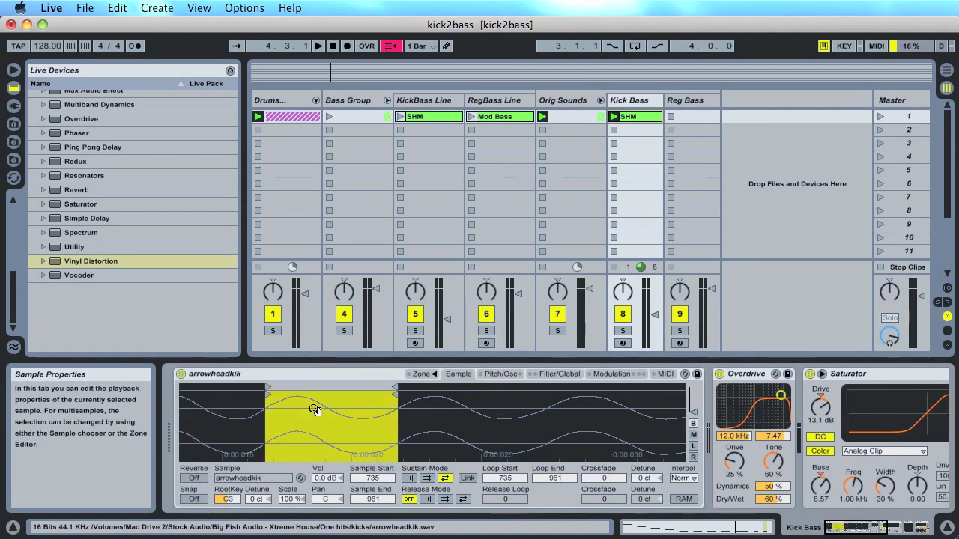
pyautogui.moveTo(313, 423); pyautogui.dragTo(443, 422)
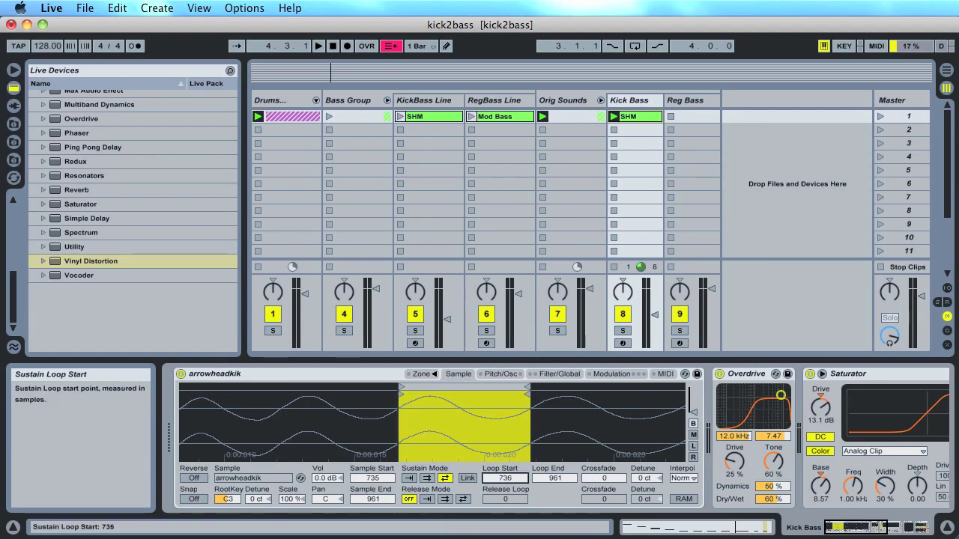
pyautogui.moveTo(502, 477); pyautogui.dragTo(502, 532)
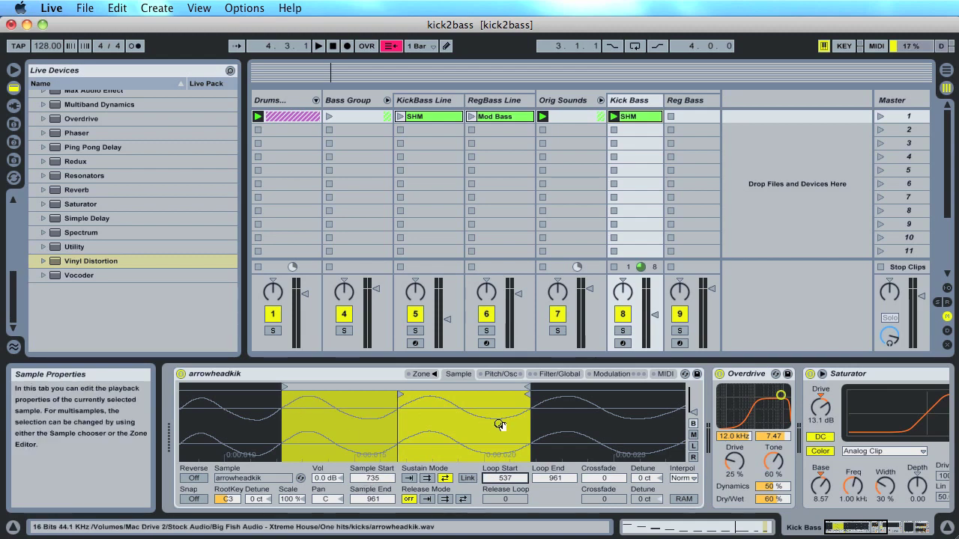
pyautogui.click(367, 479)
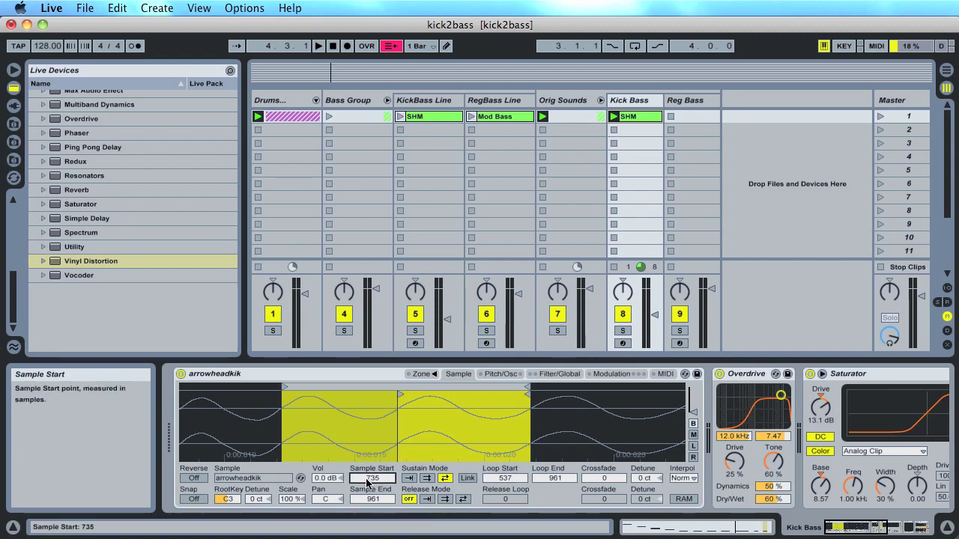
pyautogui.press('Return')
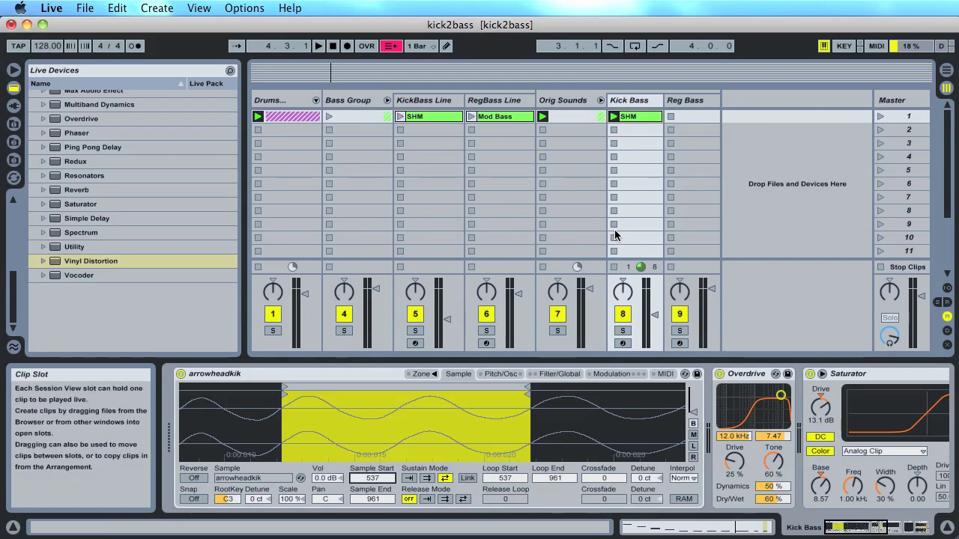
pyautogui.press('space')
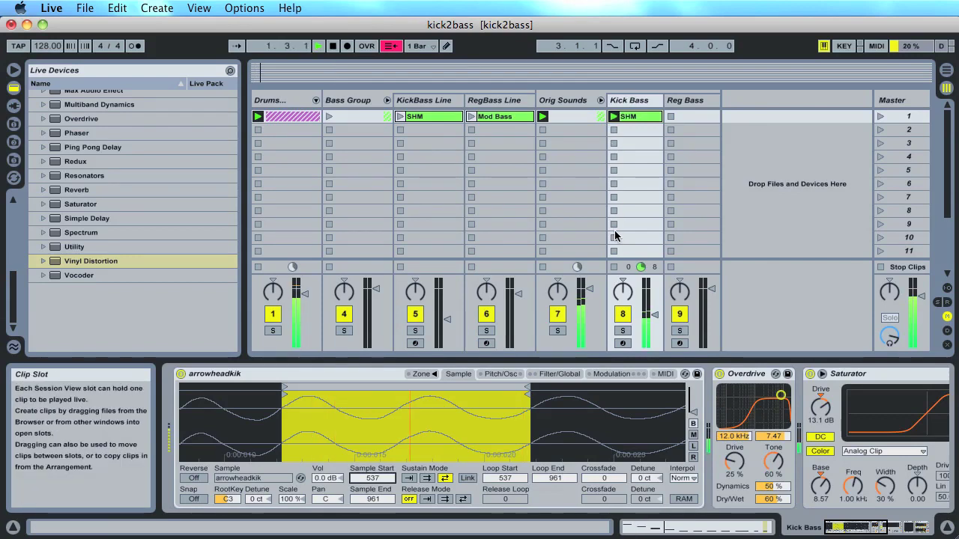
pyautogui.press('space')
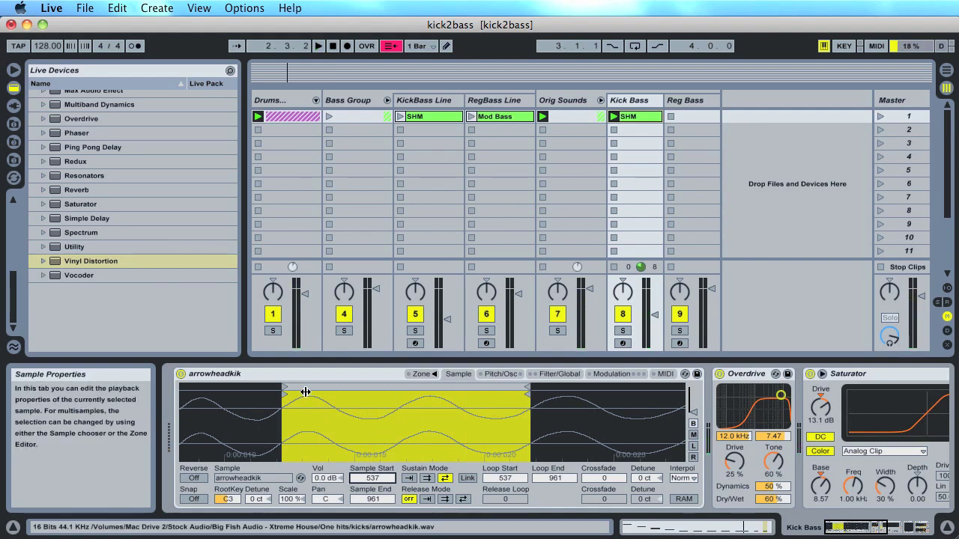
# Set the arrowheadkik sample's loop start and sample start to 842 and audition the shorter loop with the drums.
pyautogui.moveTo(505, 478); pyautogui.dragTo(505, 451)
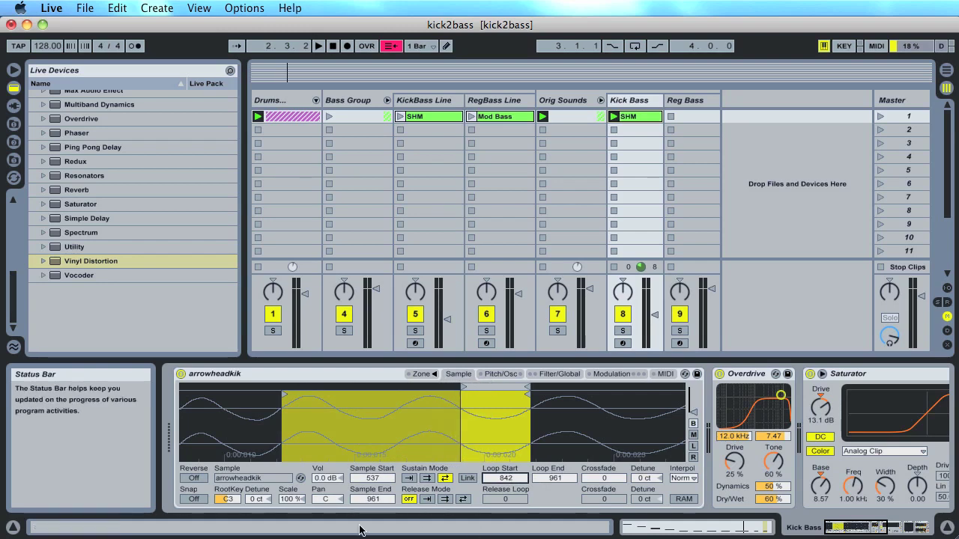
pyautogui.click(370, 478)
pyautogui.write('8')
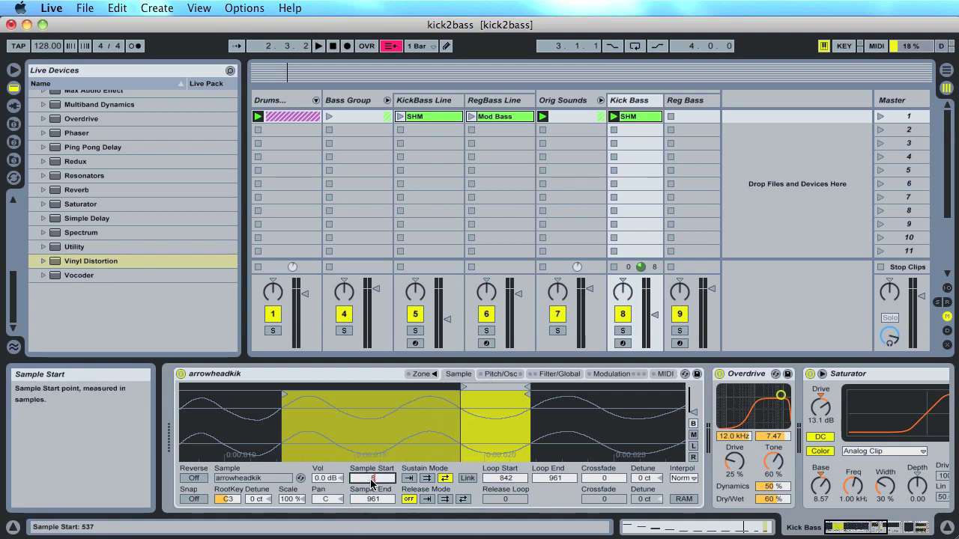
pyautogui.write('42')
pyautogui.press('Return')
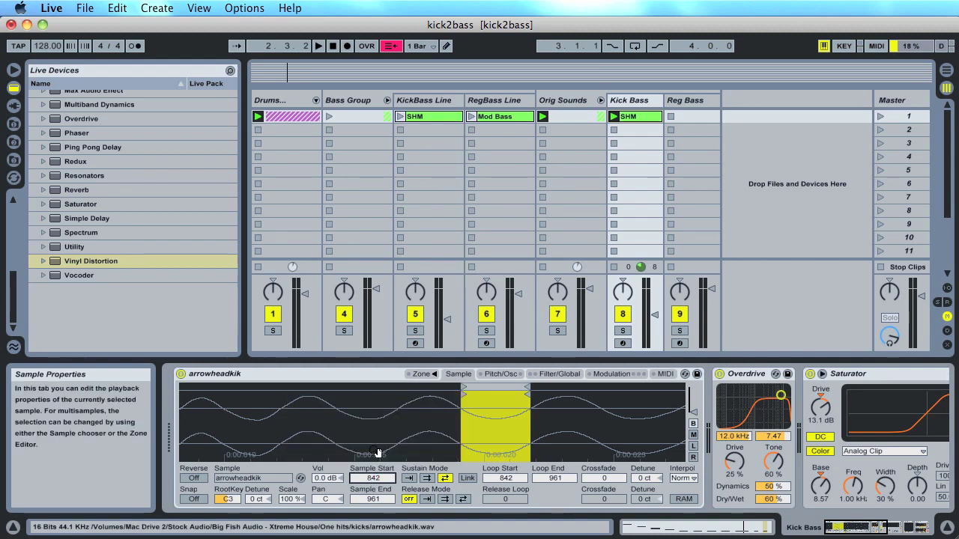
pyautogui.press('space')
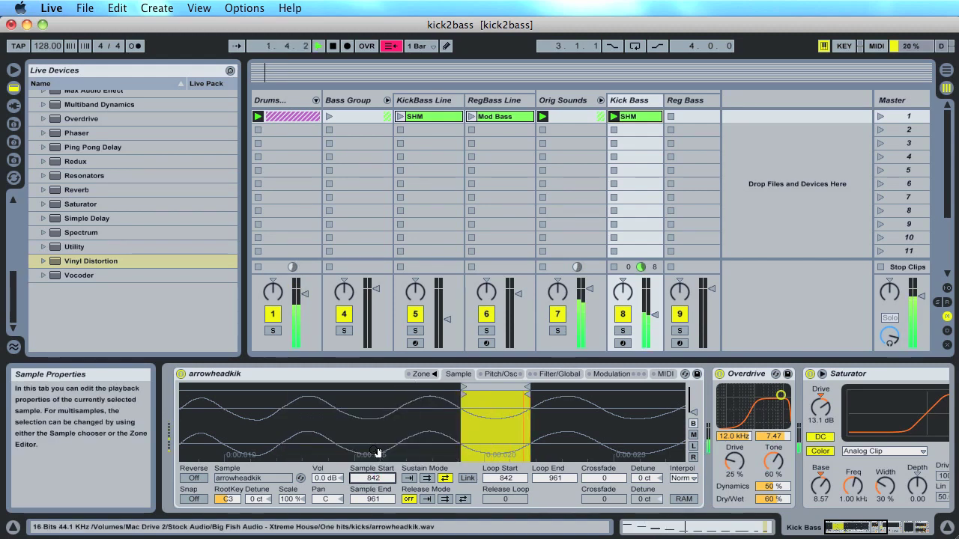
pyautogui.press('space')
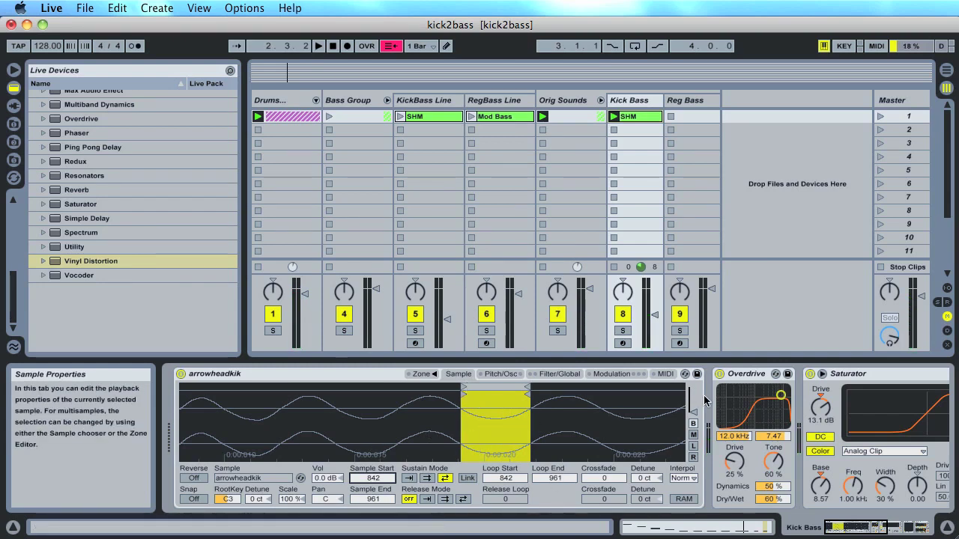
# Deactivate Vinyl Distortion on the Kick Bass track, and switch PSP VintageWarmer off and back on.
pyautogui.hscroll(3, 722, 419)
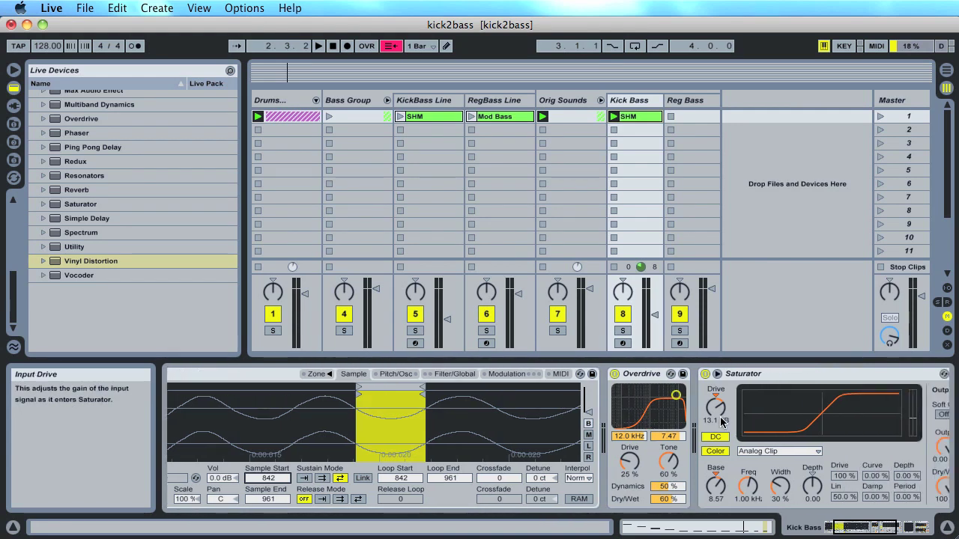
pyautogui.hscroll(8, 721, 420)
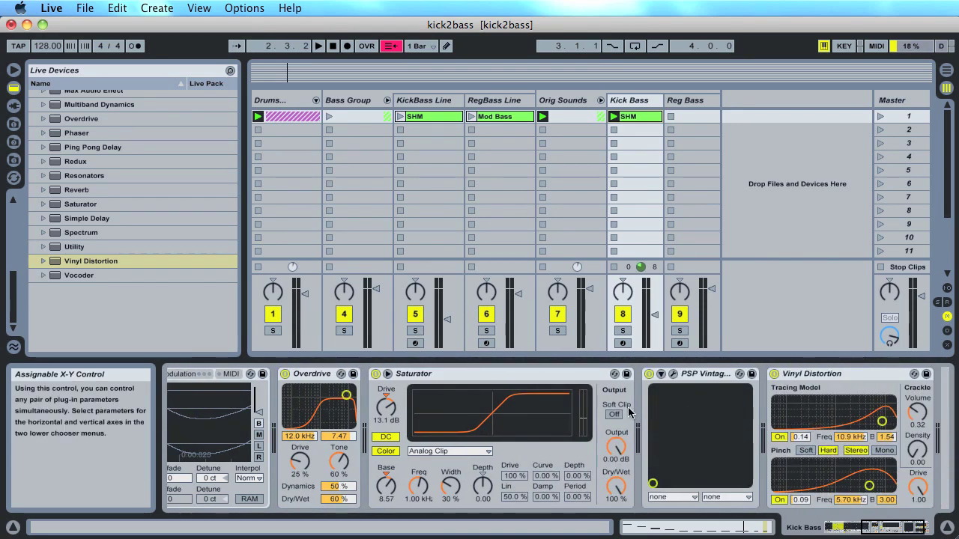
pyautogui.click(774, 376)
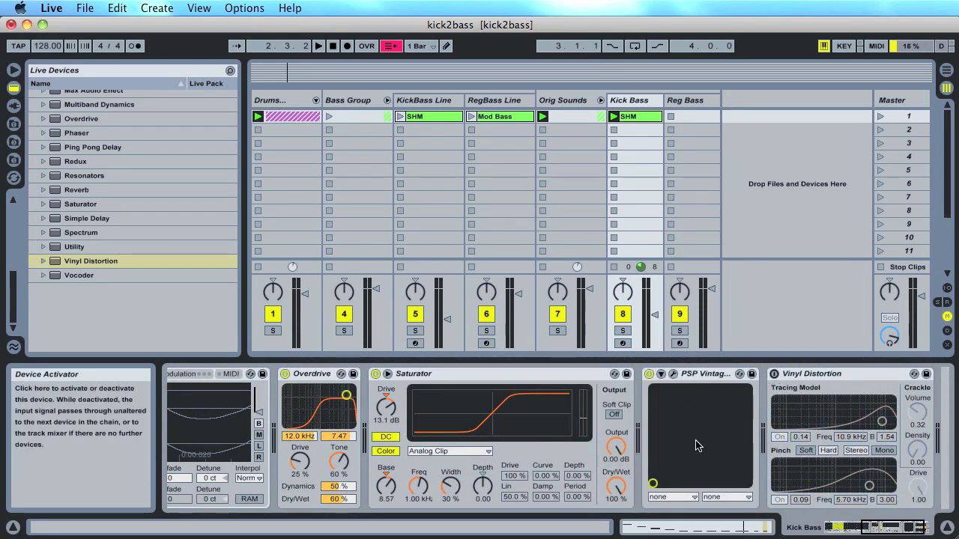
pyautogui.click(650, 375)
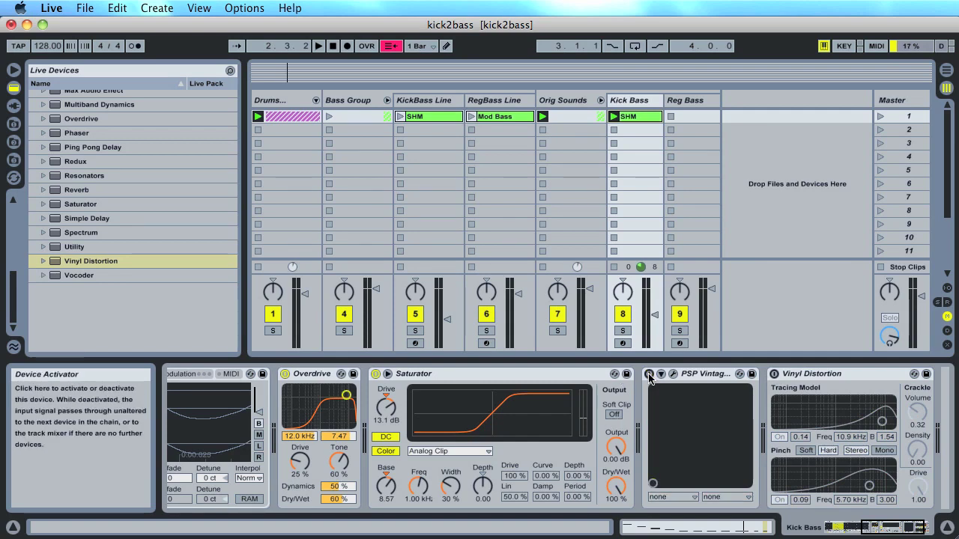
pyautogui.click(650, 374)
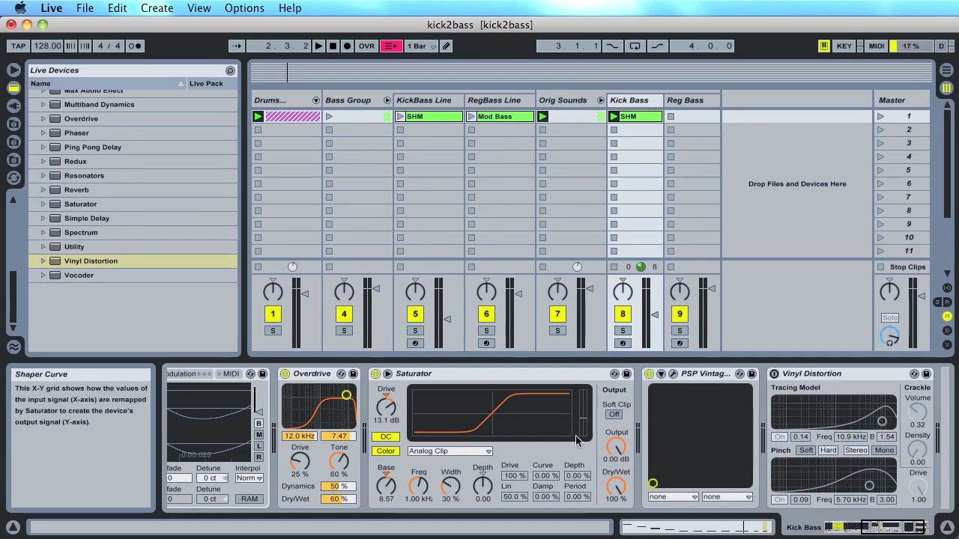
pyautogui.hscroll(-10, 576, 410)
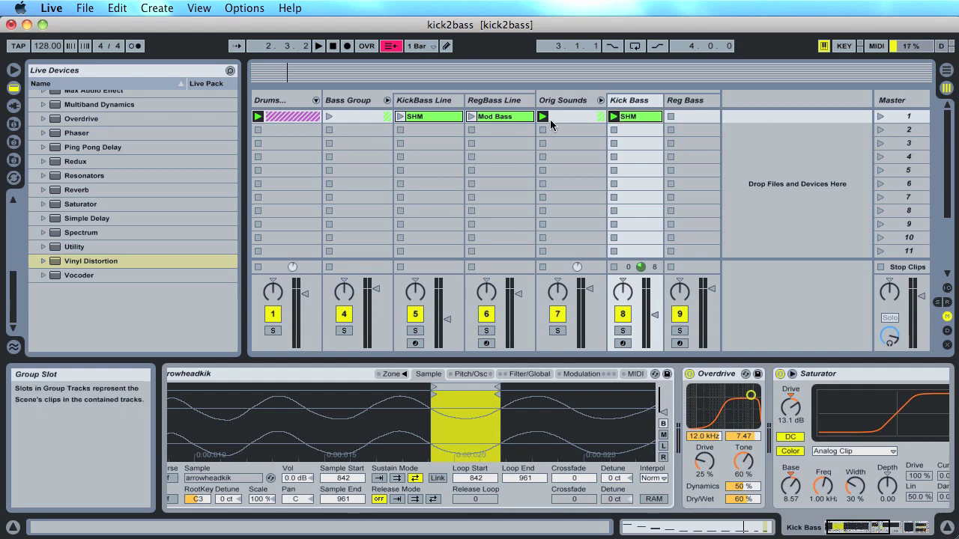
# Stop the running clips, arm the Reg Bass track and play a few notes to audition VEE Synth Bass 049.
pyautogui.press('space')
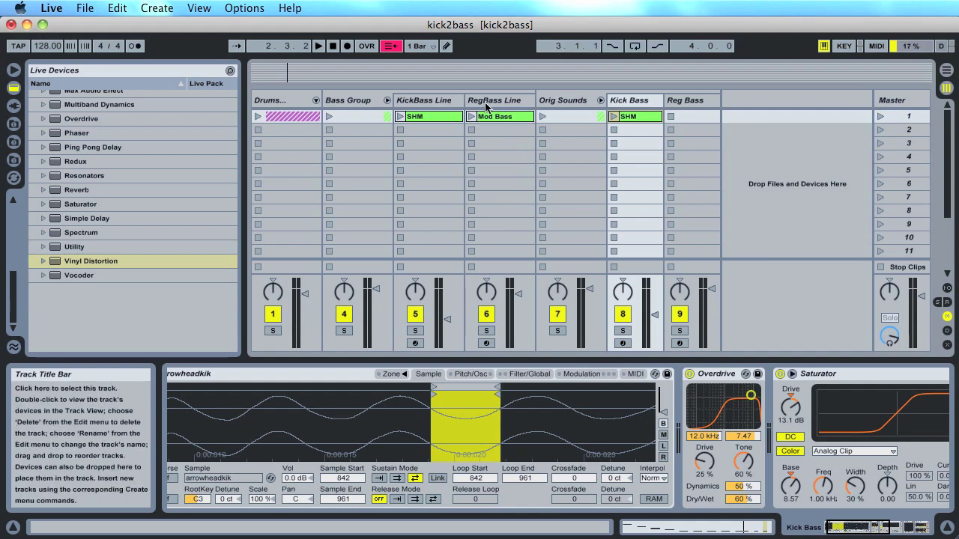
pyautogui.click(681, 101)
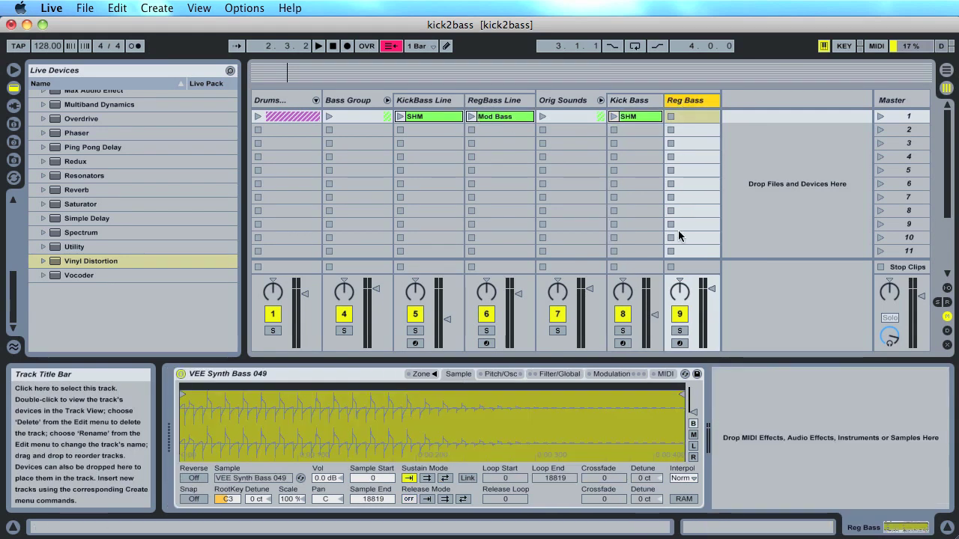
pyautogui.click(680, 342)
pyautogui.press('a')
pyautogui.press('a')
pyautogui.press('a')
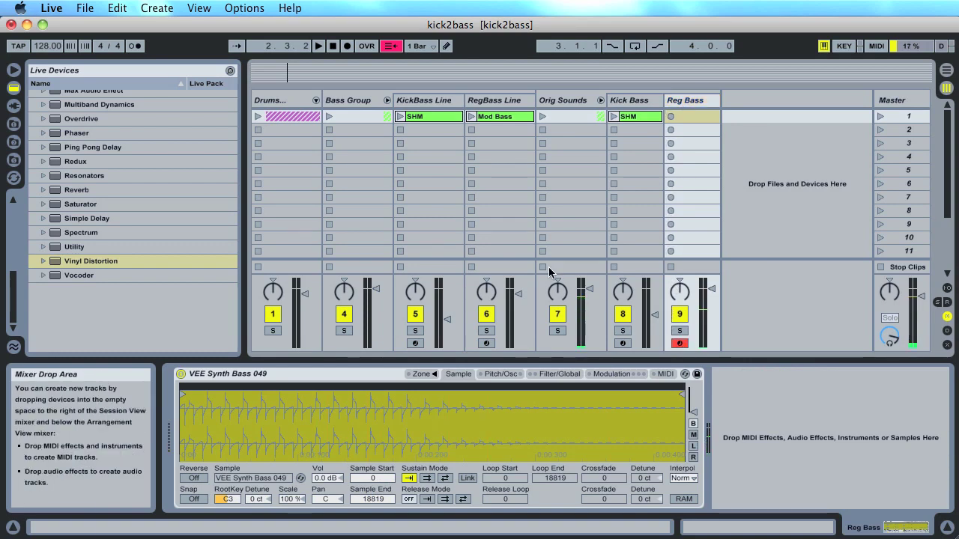
# Audition the Mod Bass clip with the drums and copy it from RegBass Line into Reg Bass's first slot.
pyautogui.click(471, 116)
pyautogui.click(258, 116)
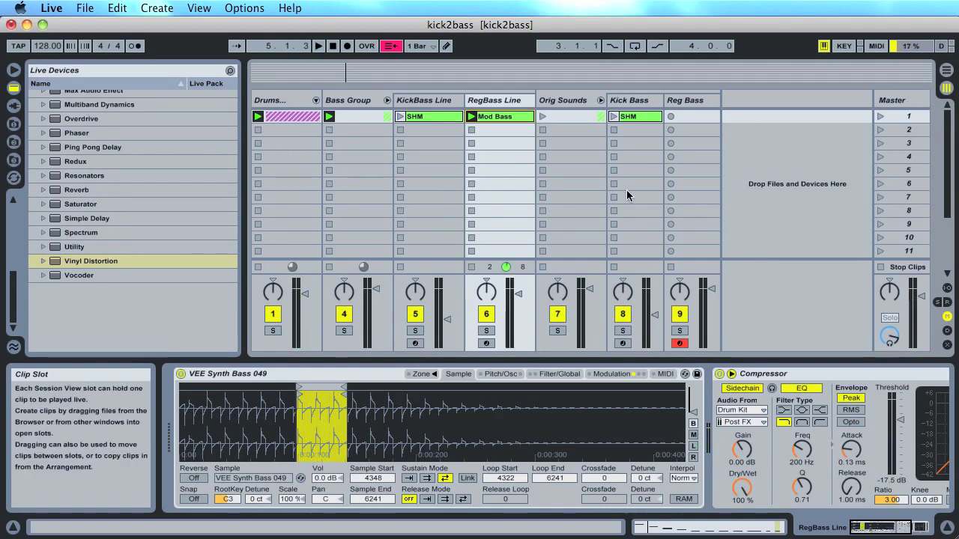
pyautogui.click(502, 122)
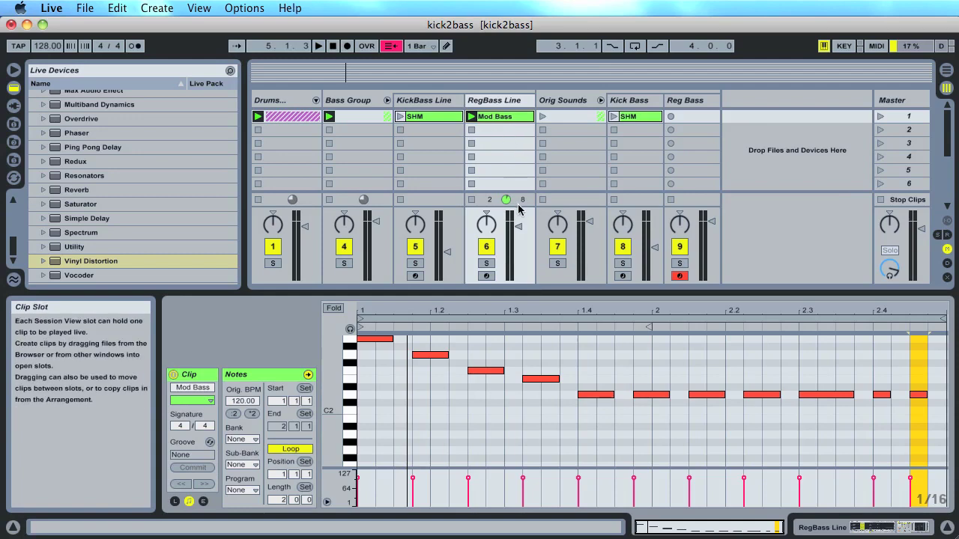
pyautogui.scroll(1, 416, 405)
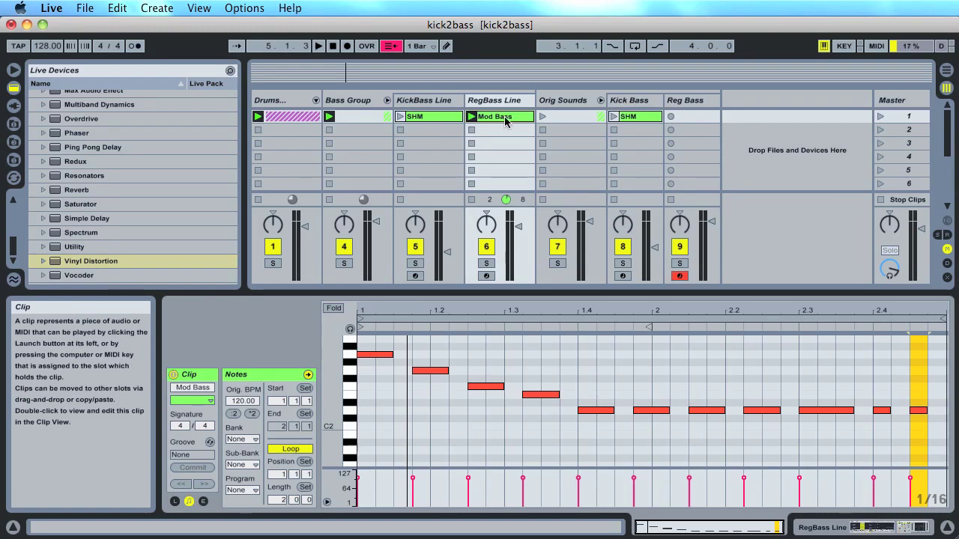
pyautogui.moveTo(503, 121); pyautogui.dragTo(684, 120)
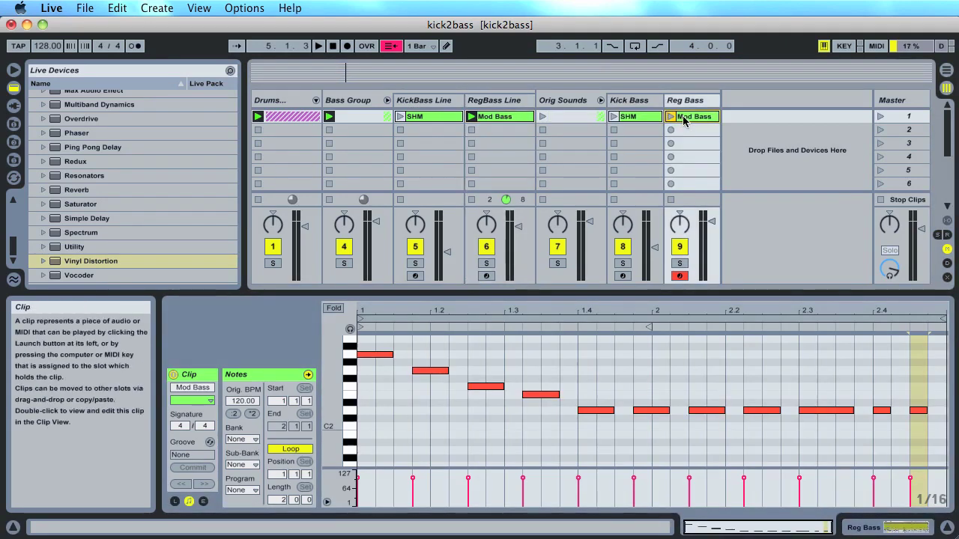
# Enable the back-and-forth sustain loop on Reg Bass's VEE Synth Bass 049 sample, with loop start 2997 and loop end 4904.
pyautogui.click(688, 99)
pyautogui.click(886, 527)
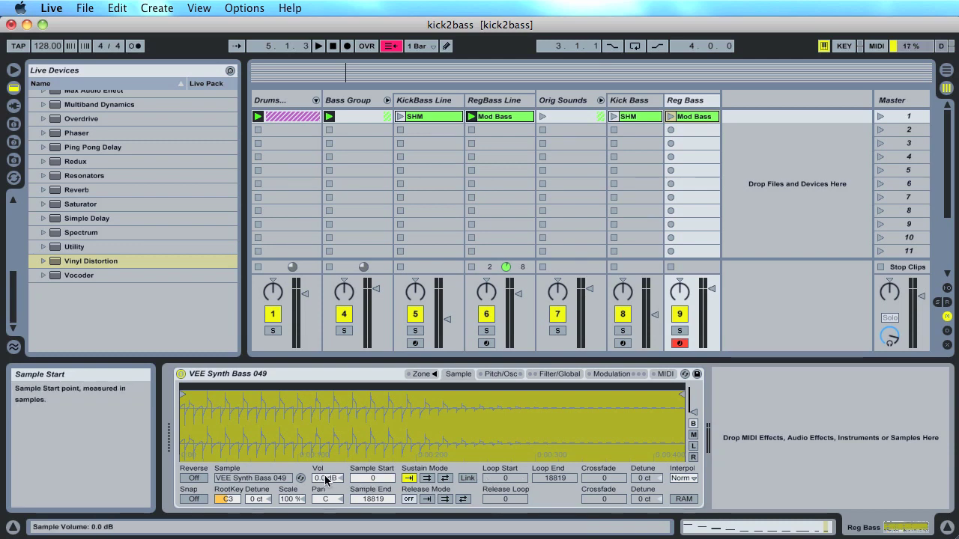
pyautogui.click(447, 478)
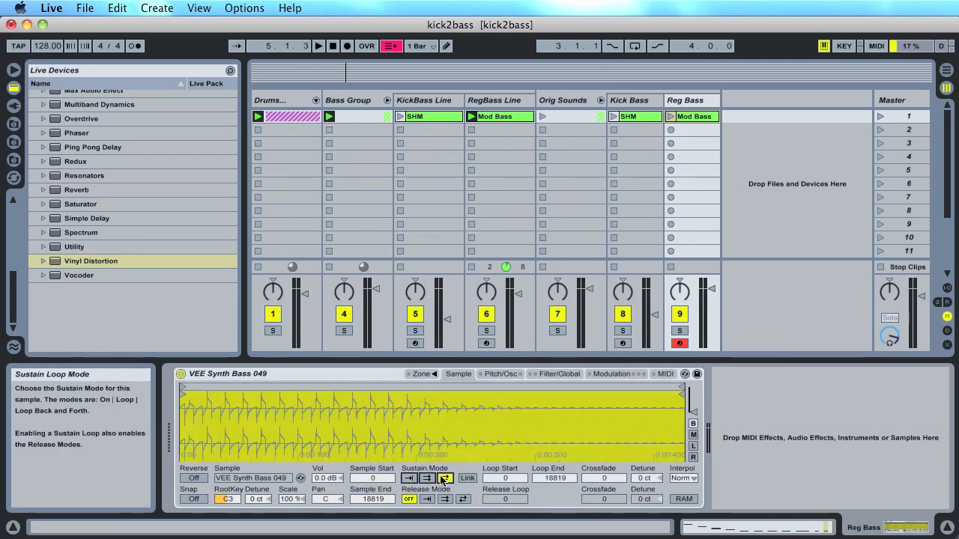
pyautogui.moveTo(505, 477); pyautogui.dragTo(505, 456)
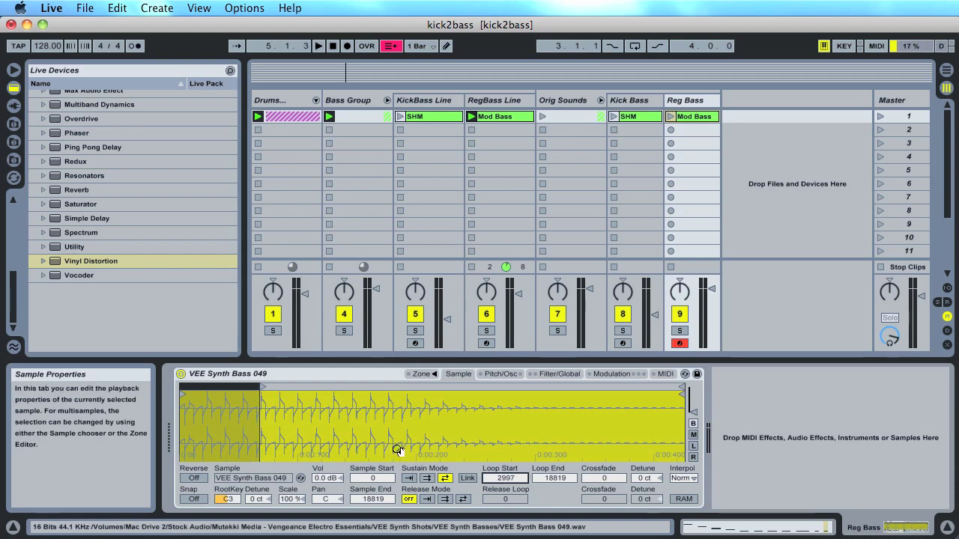
pyautogui.moveTo(555, 478); pyautogui.dragTo(555, 536)
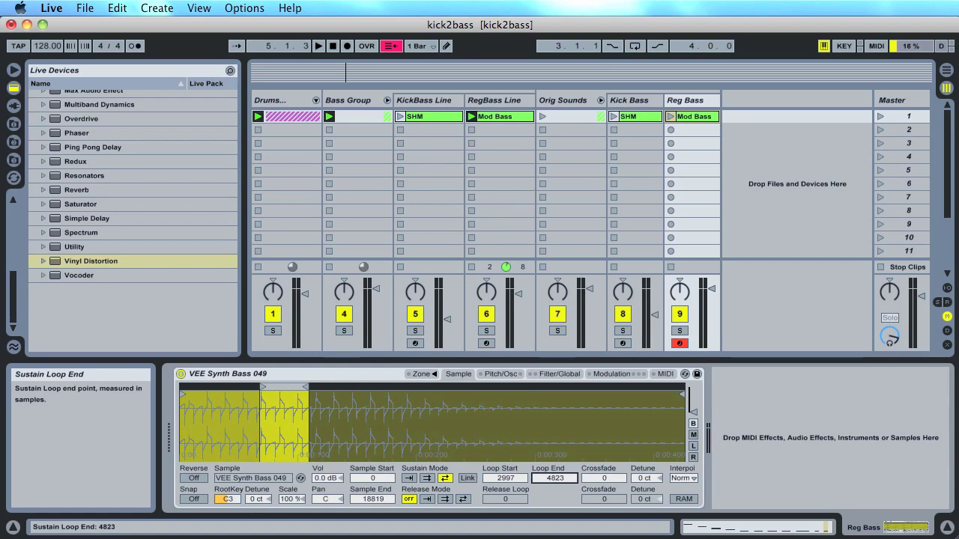
pyautogui.moveTo(555, 478); pyautogui.dragTo(555, 475)
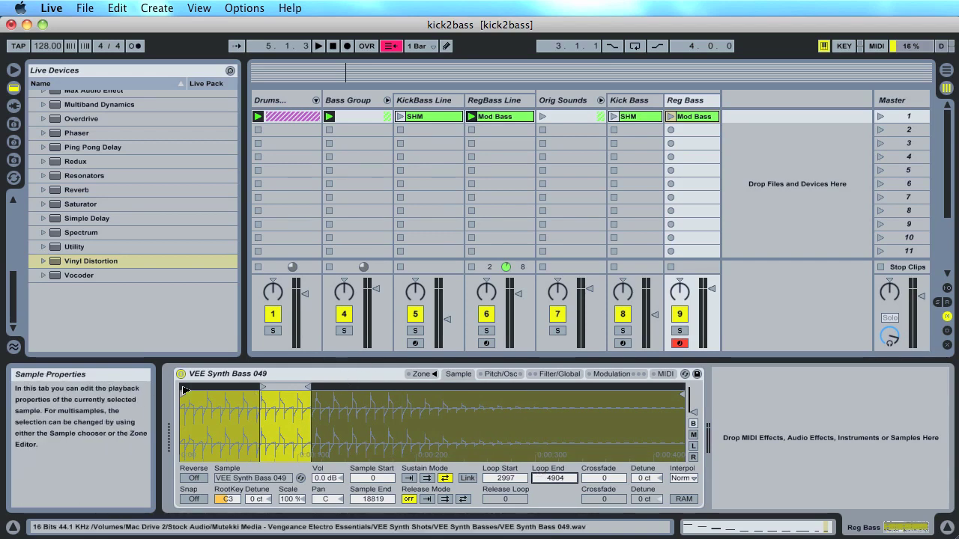
# Trim the synth bass sample close around the loop, with sample start 2955 and sample end 4935.
pyautogui.moveTo(184, 393); pyautogui.dragTo(263, 399)
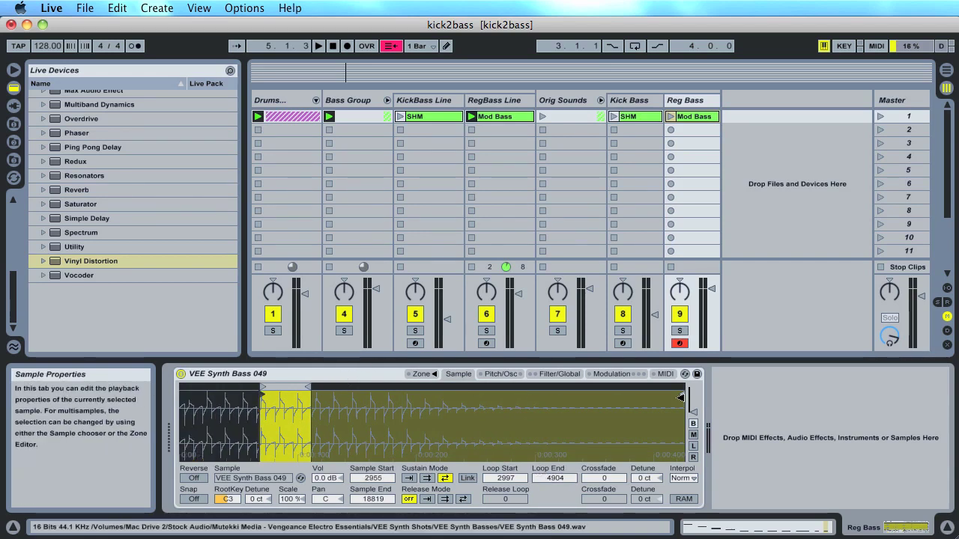
pyautogui.moveTo(680, 397); pyautogui.dragTo(307, 413)
pyautogui.moveTo(298, 447); pyautogui.dragTo(256, 472)
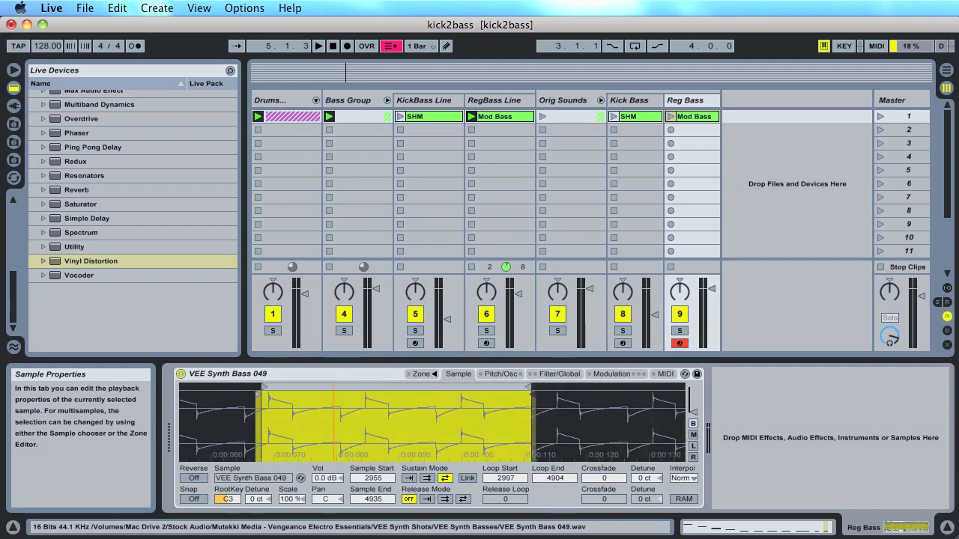
# Refine the loop to run from 3044 to 5082, set the sample start to 3044 and audition the looped bass.
pyautogui.moveTo(259, 388); pyautogui.dragTo(270, 387)
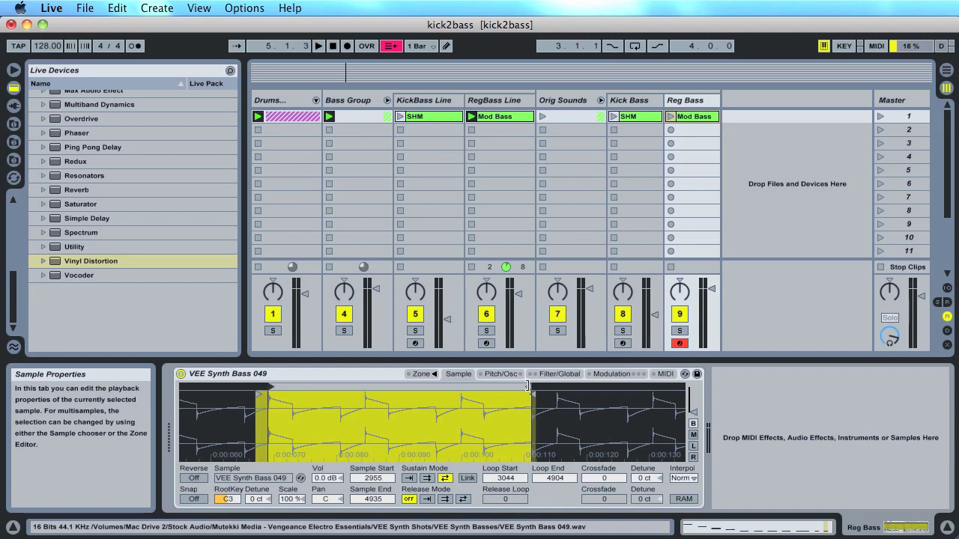
pyautogui.moveTo(526, 386)
pyautogui.mouseDown()
pyautogui.moveTo(562, 394)
pyautogui.moveTo(554, 385)
pyautogui.mouseUp()
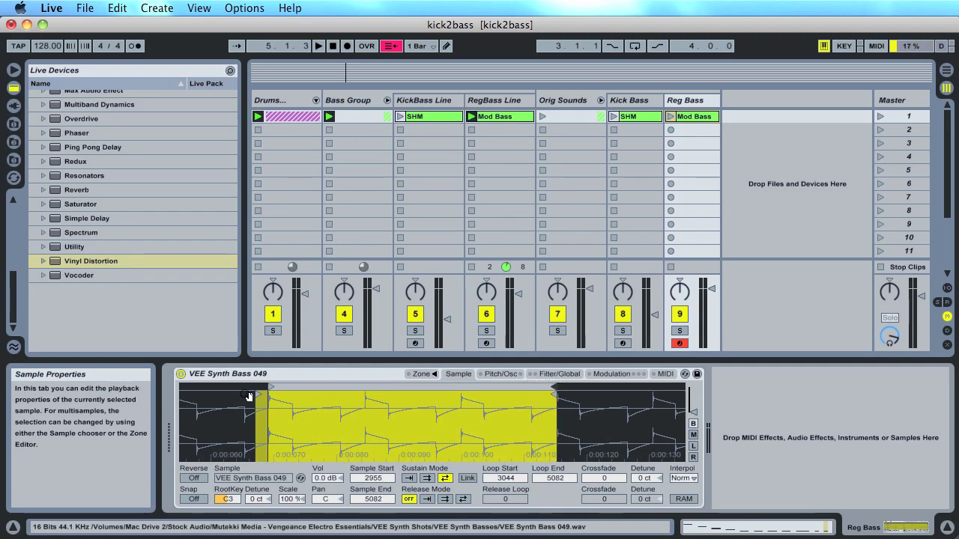
pyautogui.moveTo(254, 395)
pyautogui.mouseDown()
pyautogui.moveTo(293, 395)
pyautogui.moveTo(253, 393)
pyautogui.mouseUp()
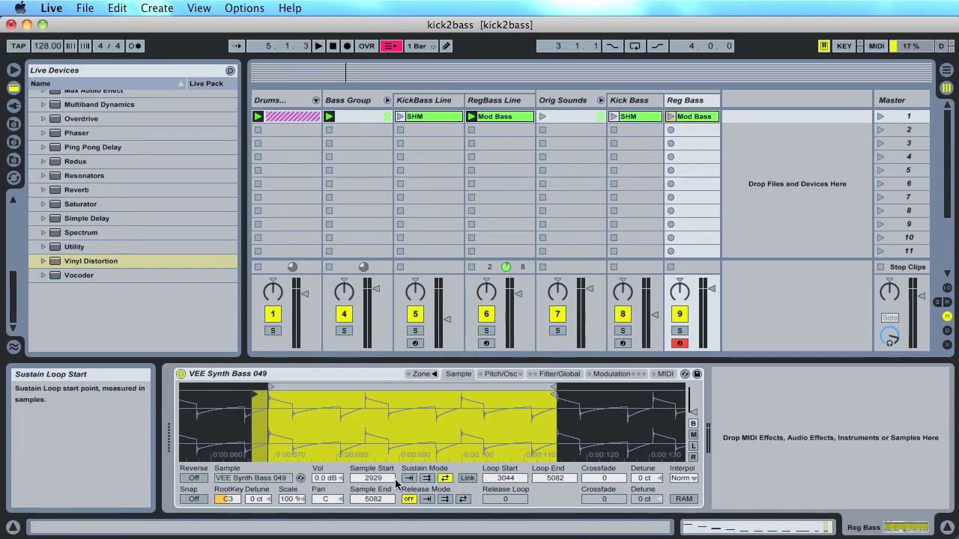
pyautogui.click(372, 480)
pyautogui.write('304')
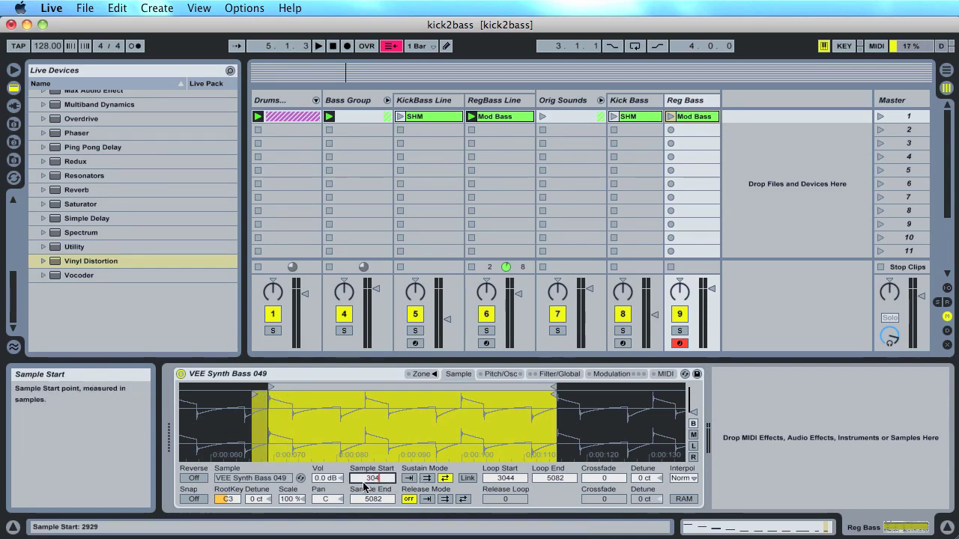
pyautogui.write('4')
pyautogui.press('Return')
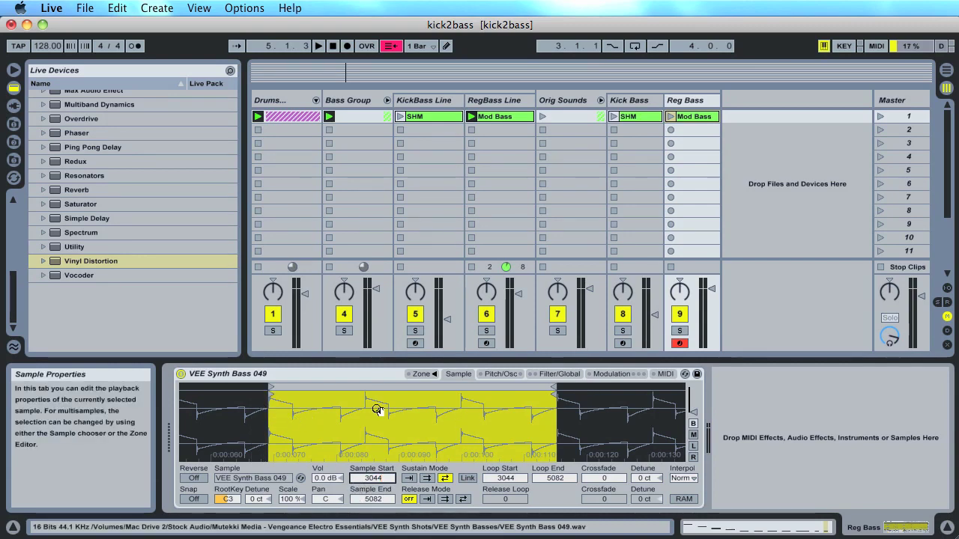
pyautogui.press('a')
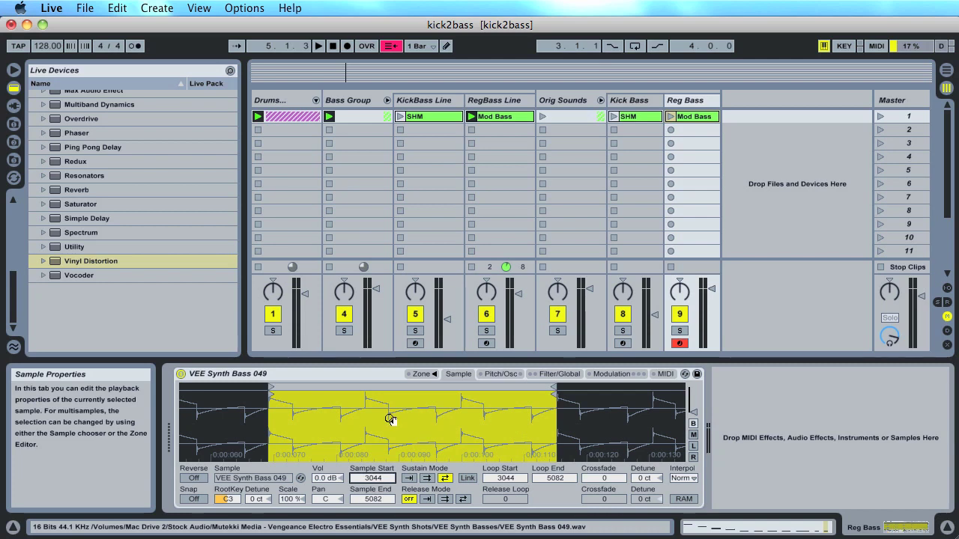
# Switch on LFO 1 in the Reg Bass sampler's modulation settings and choose the square waveform.
pyautogui.click(611, 374)
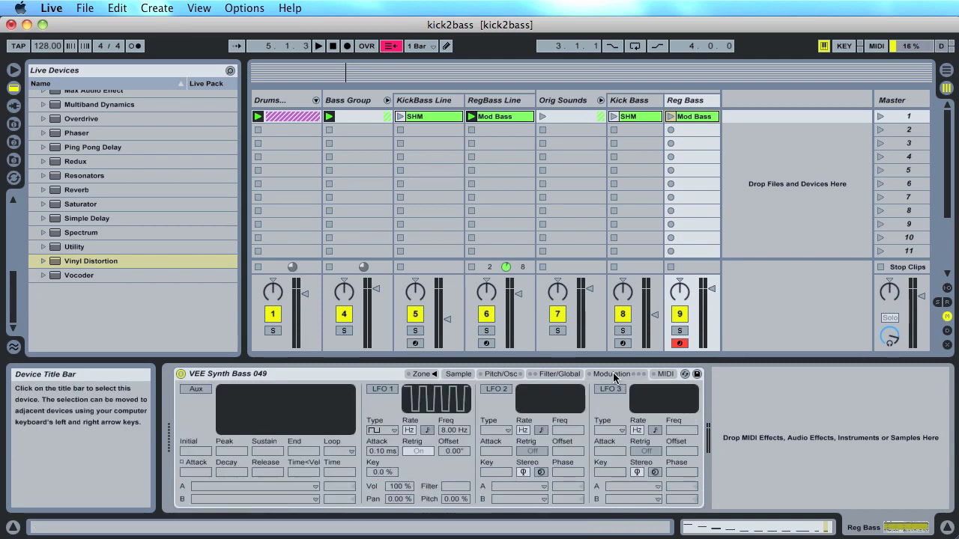
pyautogui.click(380, 389)
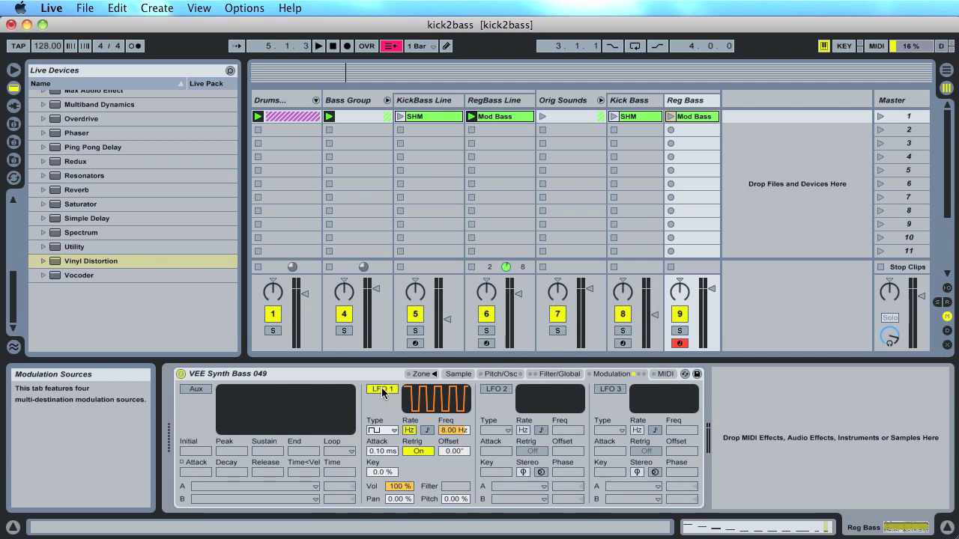
pyautogui.click(372, 432)
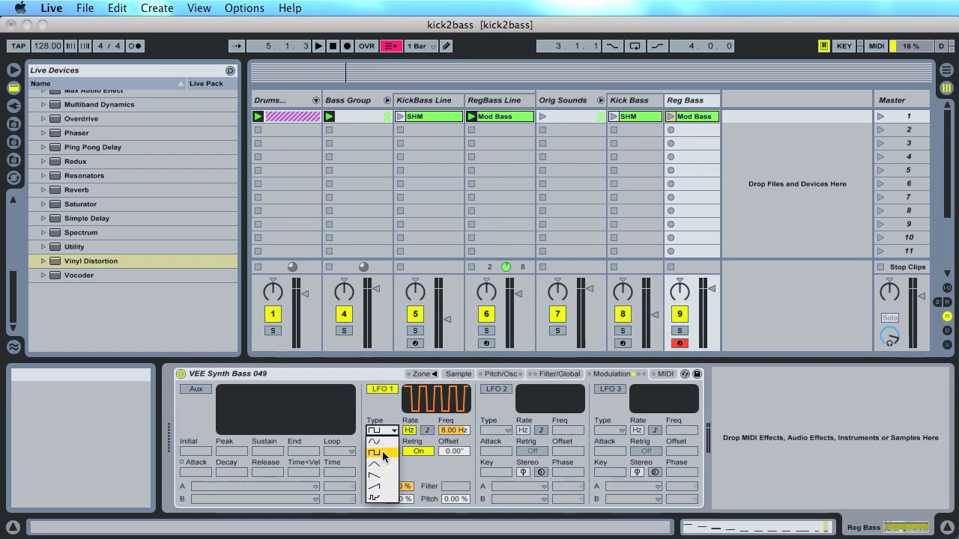
pyautogui.click(377, 452)
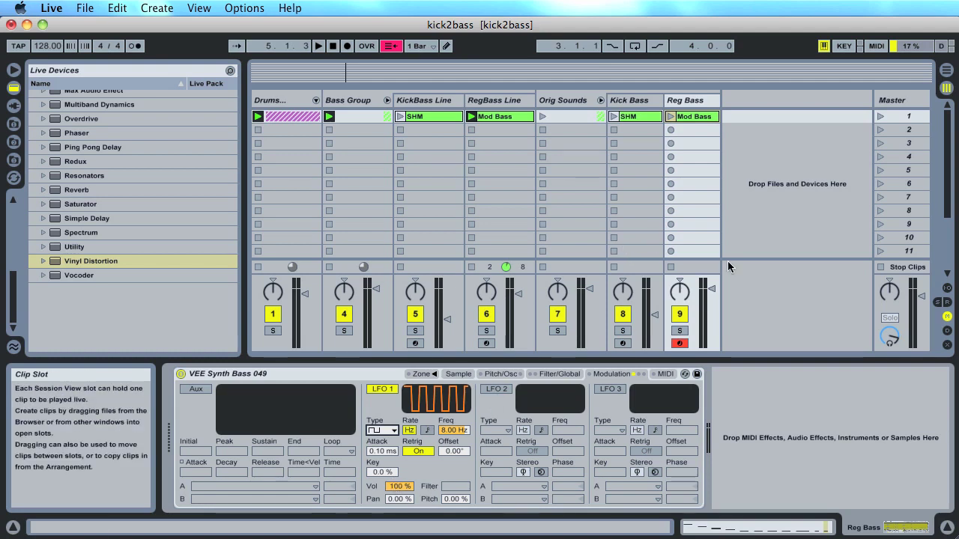
# Stop all clips and audition the Reg Bass sound with LFO 1 switched off and back on.
pyautogui.click(697, 105)
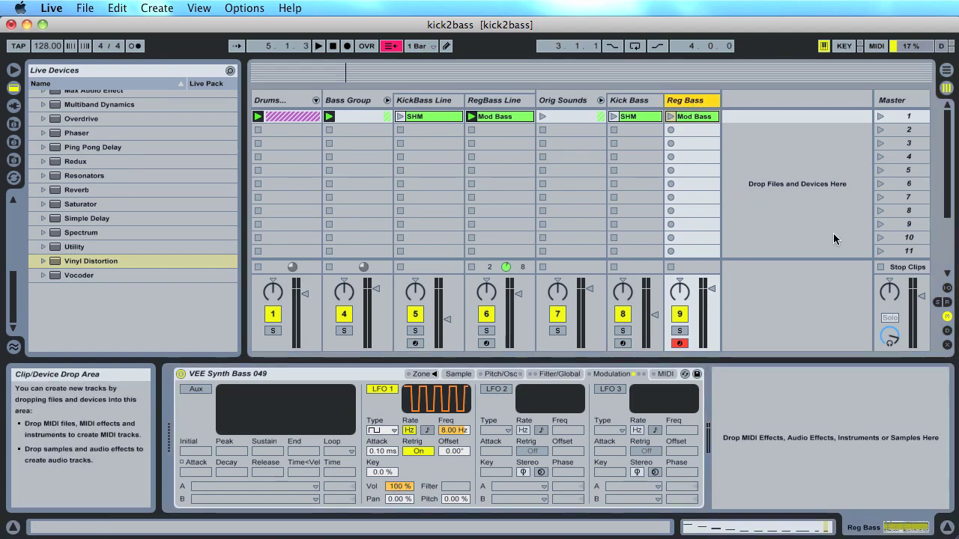
pyautogui.click(897, 269)
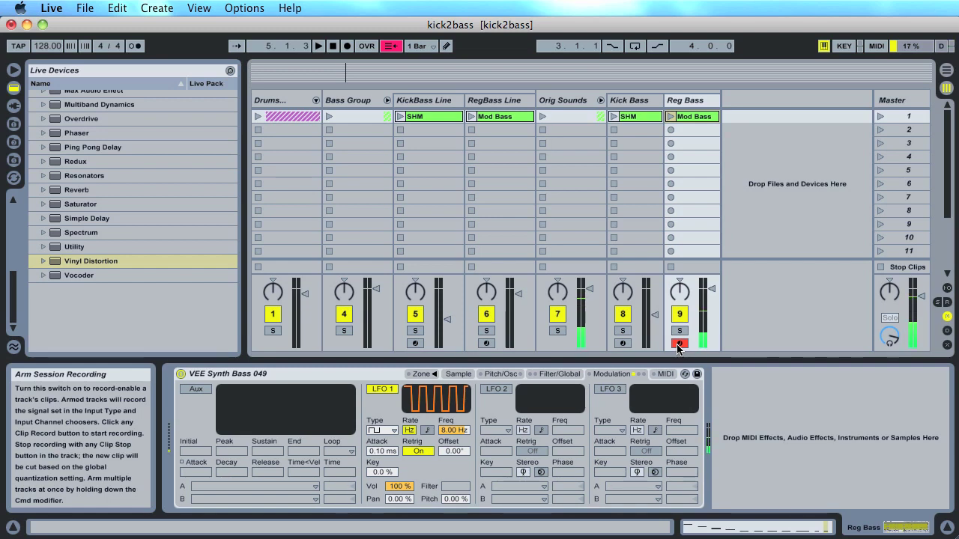
pyautogui.click(378, 387)
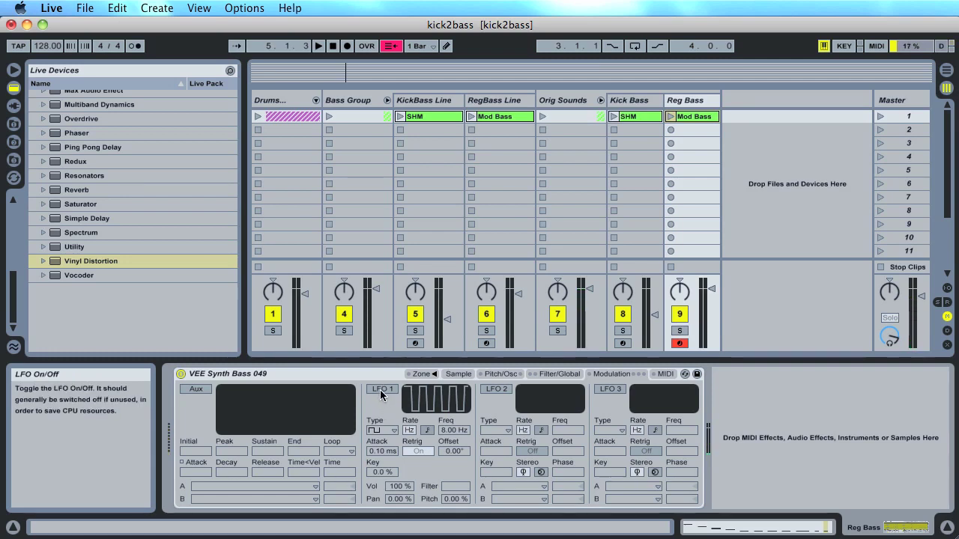
pyautogui.click(380, 390)
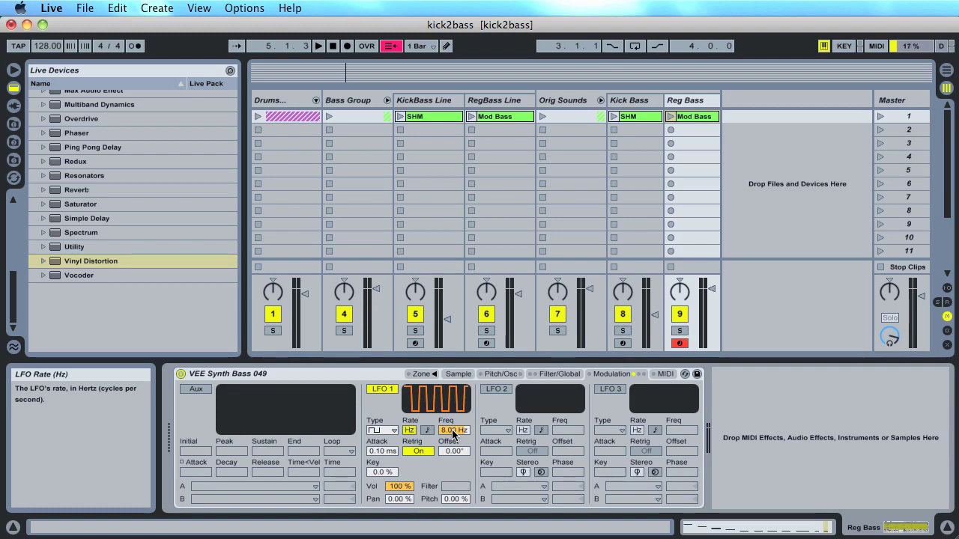
# Set the LFO 1 frequency to 8 Hz.
pyautogui.moveTo(453, 433)
pyautogui.mouseDown()
pyautogui.moveTo(453, 411)
pyautogui.moveTo(452, 451)
pyautogui.moveTo(453, 434)
pyautogui.mouseUp()
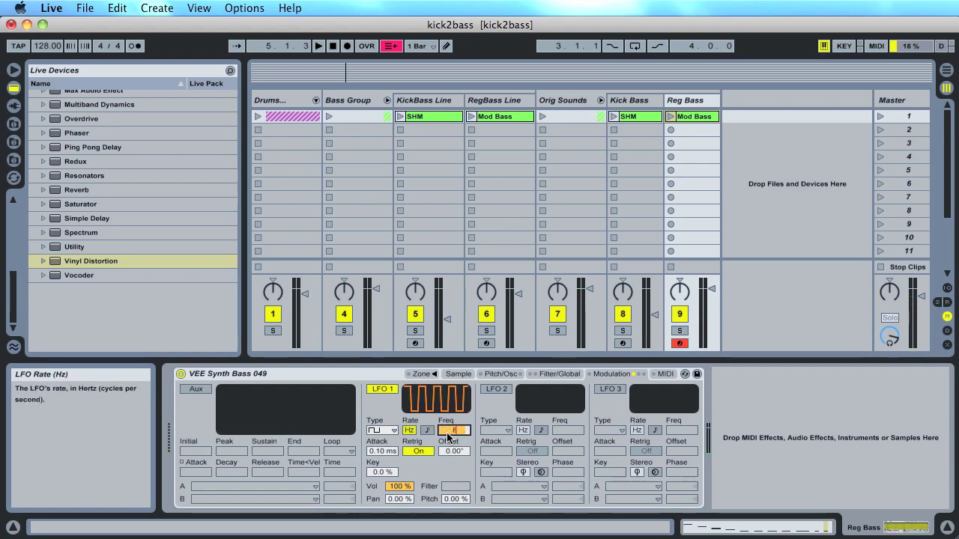
pyautogui.write('8')
pyautogui.press('Return')
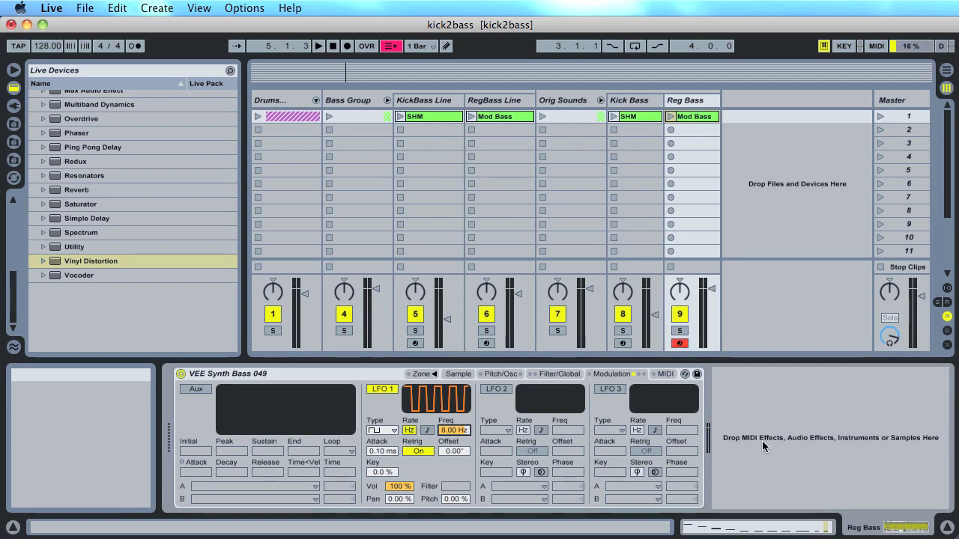
# Add a Compressor after the sampler on Reg Bass and enable its sidechain with Drum Kit as the audio source.
pyautogui.scroll(5, 72, 262)
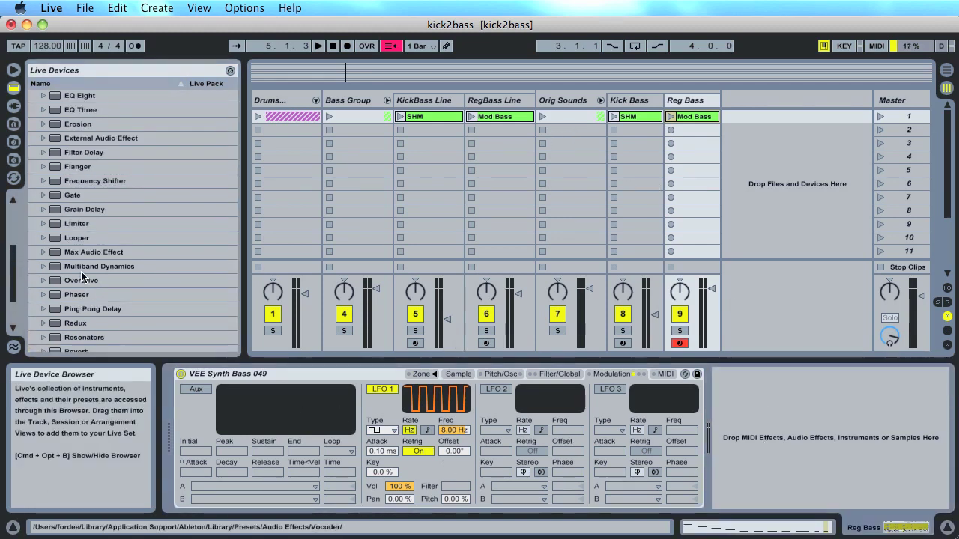
pyautogui.scroll(1, 78, 192)
pyautogui.moveTo(74, 120); pyautogui.dragTo(787, 445)
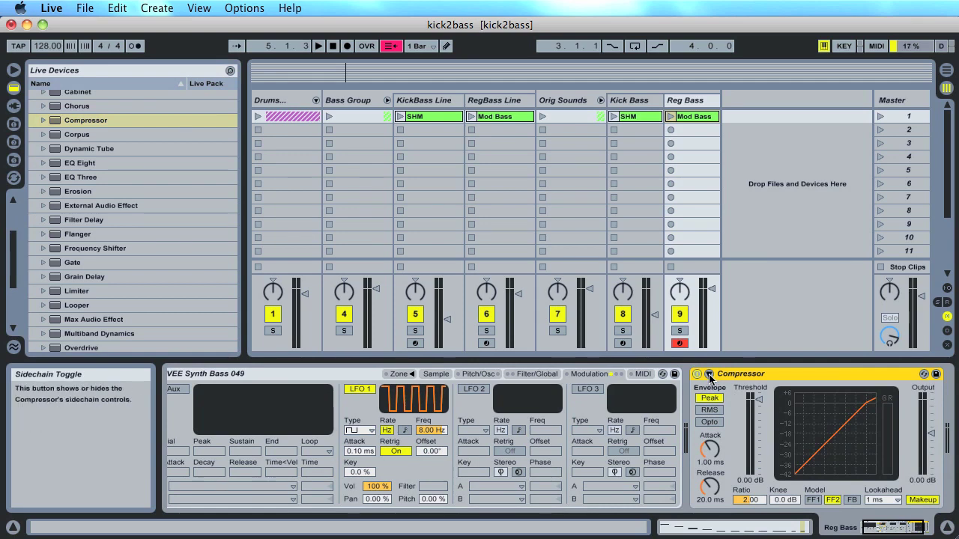
pyautogui.click(709, 377)
pyautogui.click(710, 389)
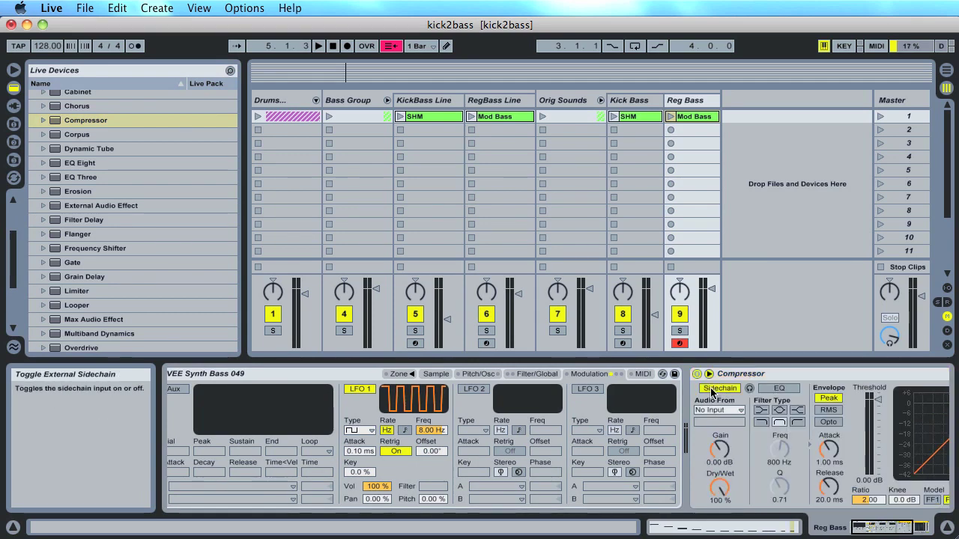
pyautogui.click(718, 410)
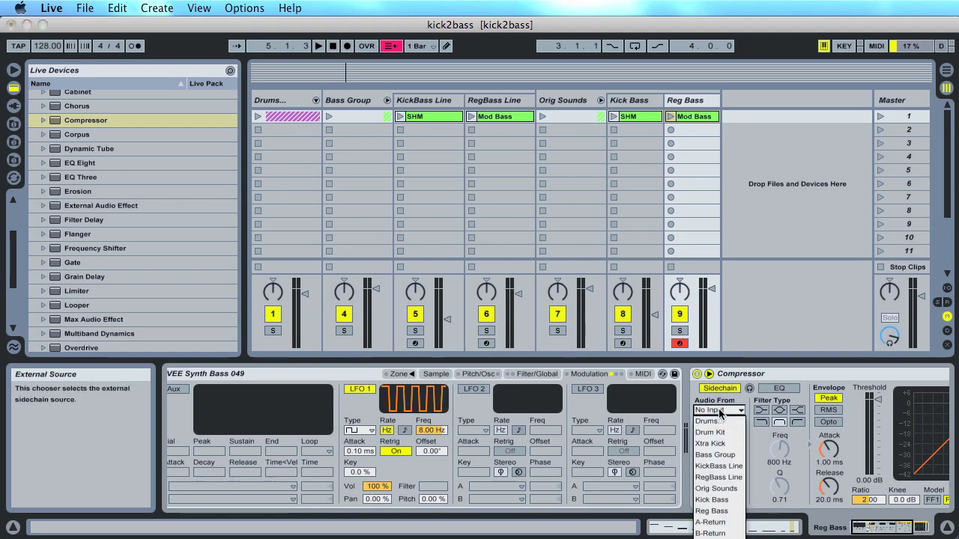
pyautogui.click(699, 434)
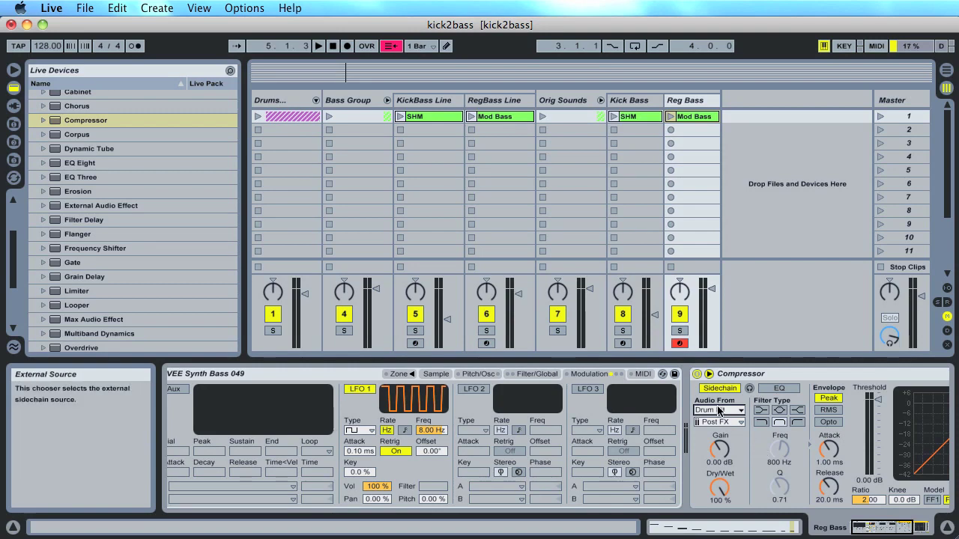
# Turn on the Compressor's sidechain EQ with a low-pass filter at 205 Hz and set the ratio to 3.
pyautogui.click(761, 390)
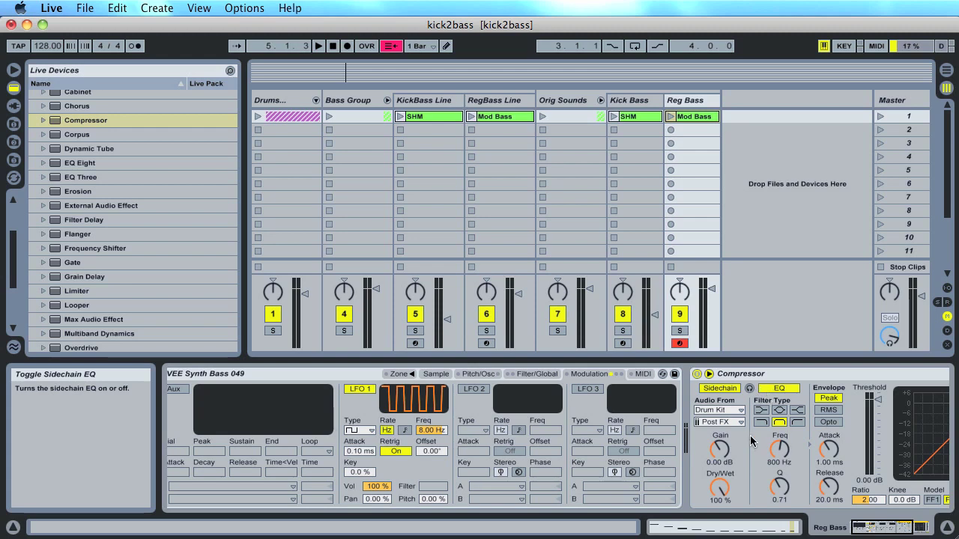
pyautogui.click(761, 423)
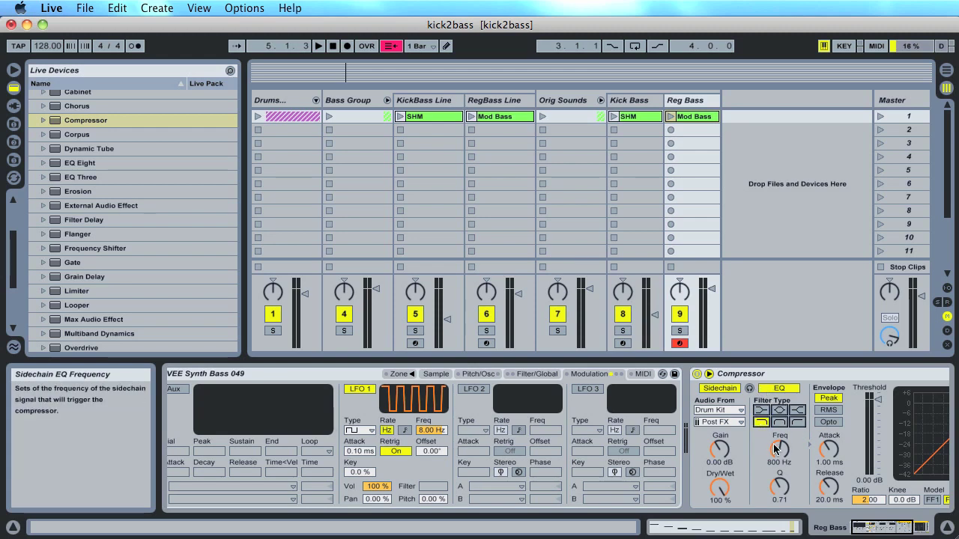
pyautogui.moveTo(778, 449); pyautogui.dragTo(778, 484)
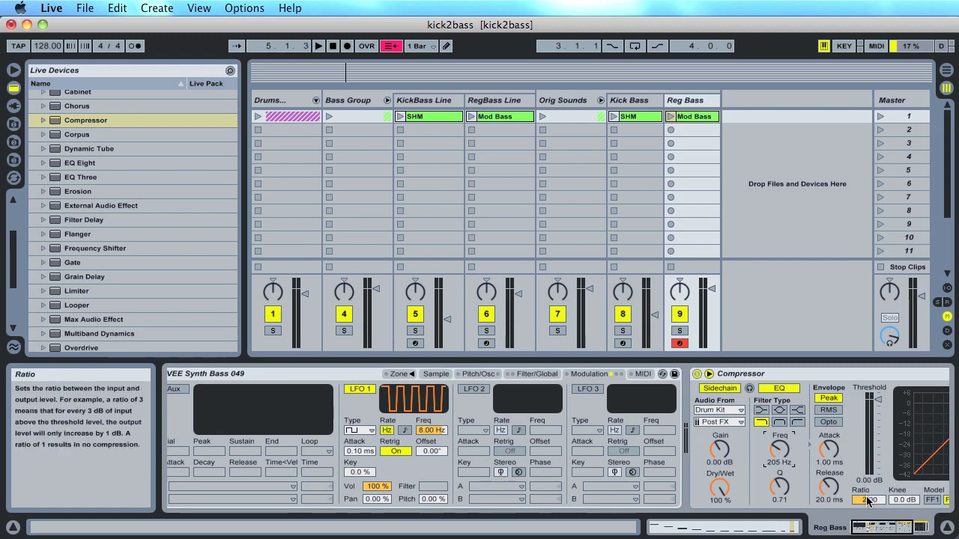
pyautogui.write('5')
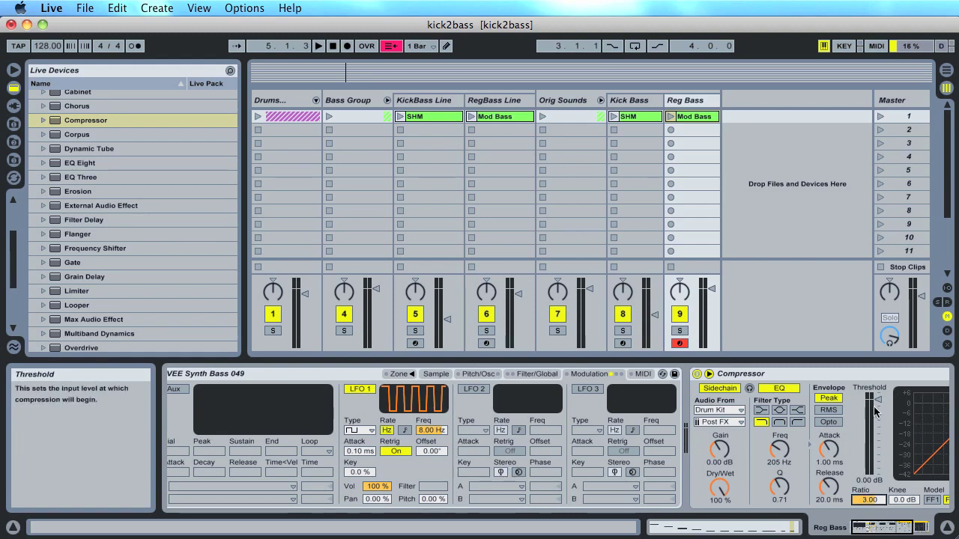
# Launch the Mod Bass clip on the Reg Bass track and mute the Drums group.
pyautogui.hscroll(4, 824, 449)
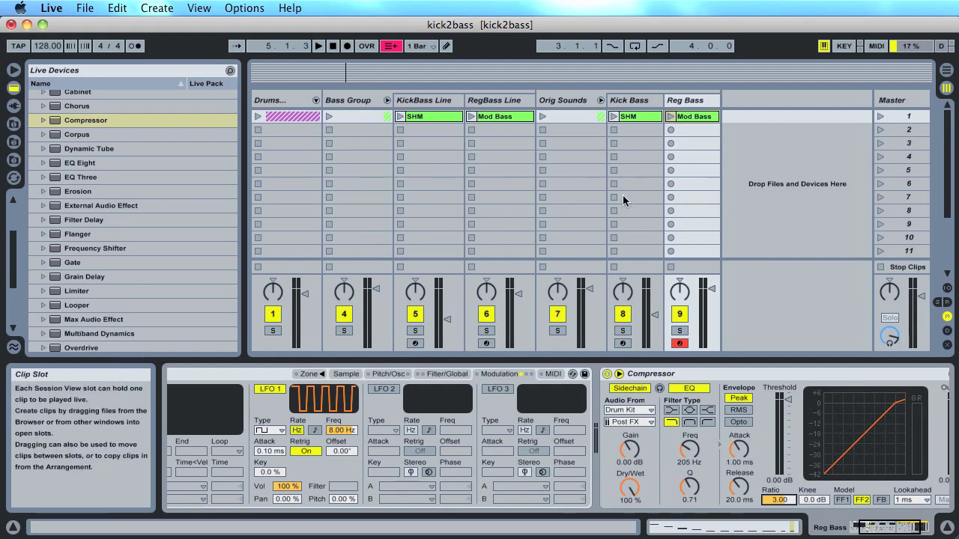
pyautogui.click(671, 118)
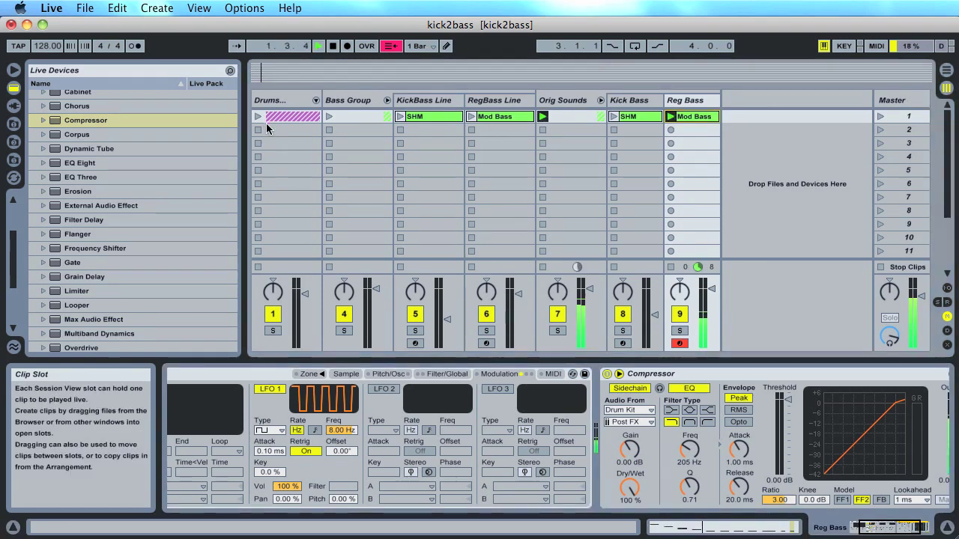
pyautogui.click(273, 313)
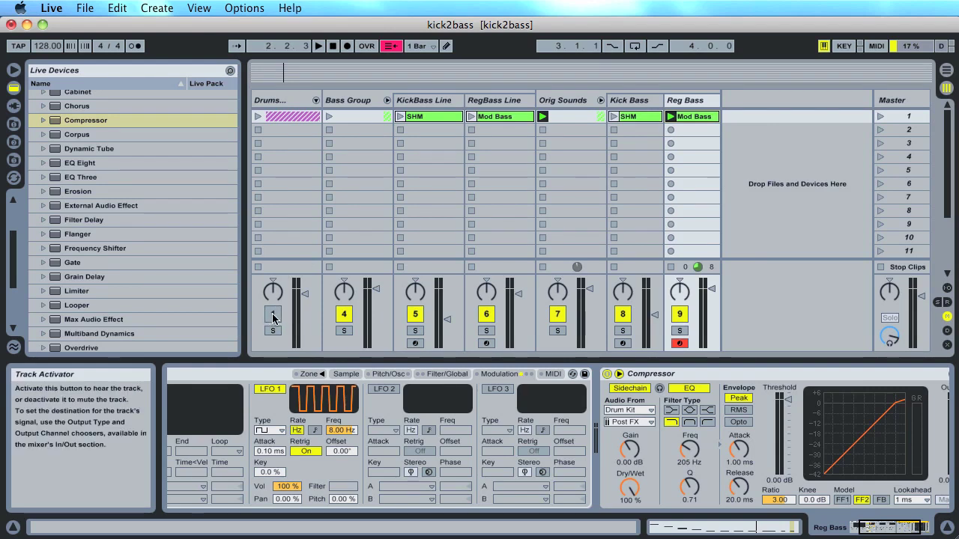
# Play the Drums group clips together with Mod Bass and set the Reg Bass Compressor's threshold to -21.5 dB.
pyautogui.click(257, 116)
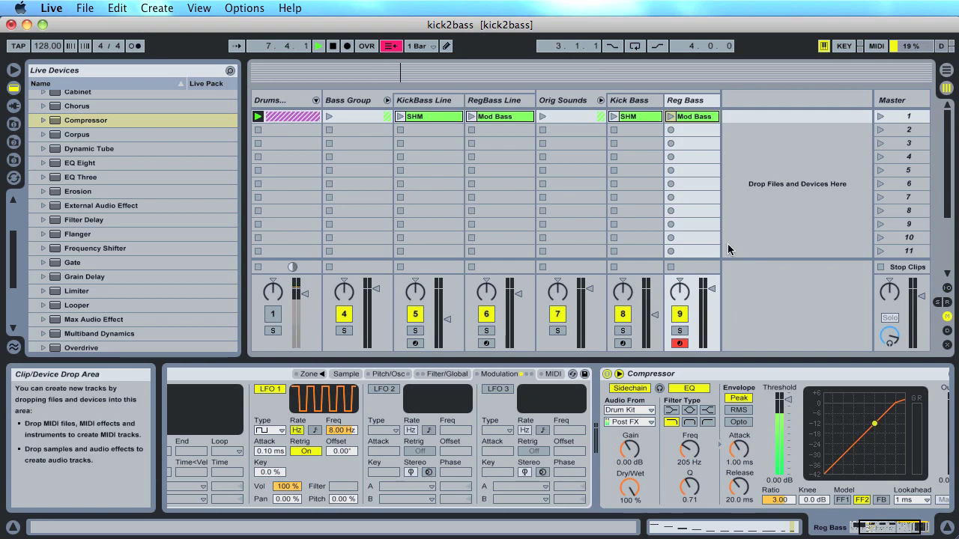
pyautogui.click(671, 117)
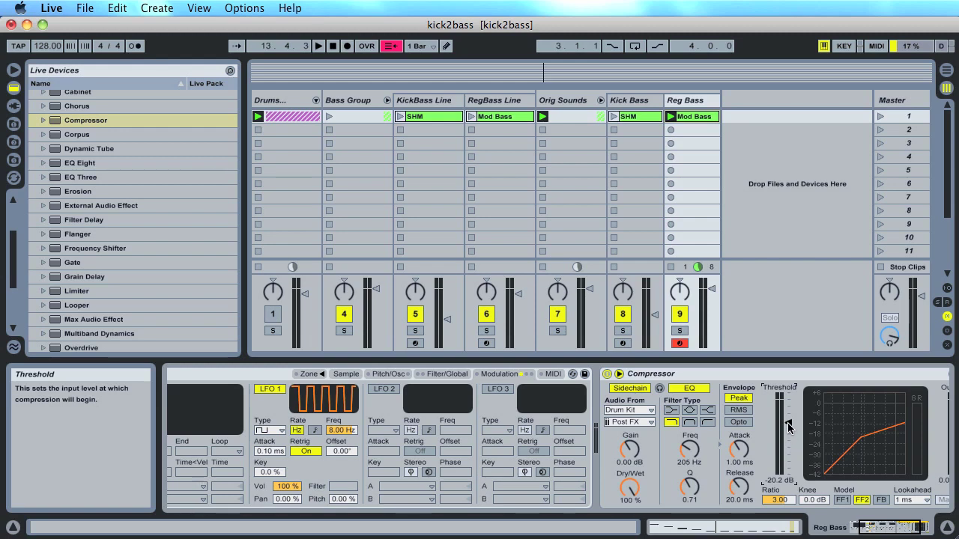
pyautogui.moveTo(788, 427)
pyautogui.mouseDown()
pyautogui.moveTo(787, 460)
pyautogui.moveTo(788, 424)
pyautogui.mouseUp()
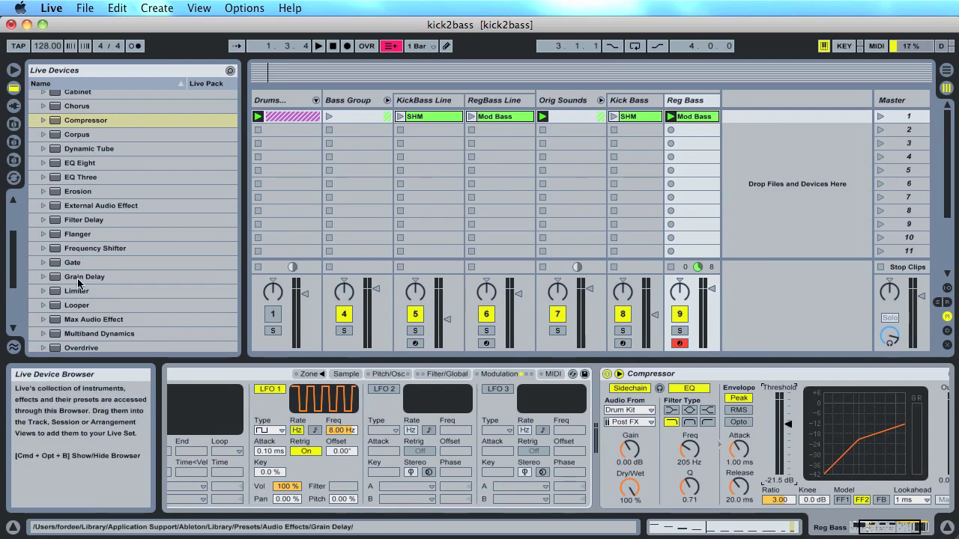
# Switch on the Vinyl Distortion device at the end of the Kick Bass track's effect chain.
pyautogui.click(625, 105)
pyautogui.click(909, 527)
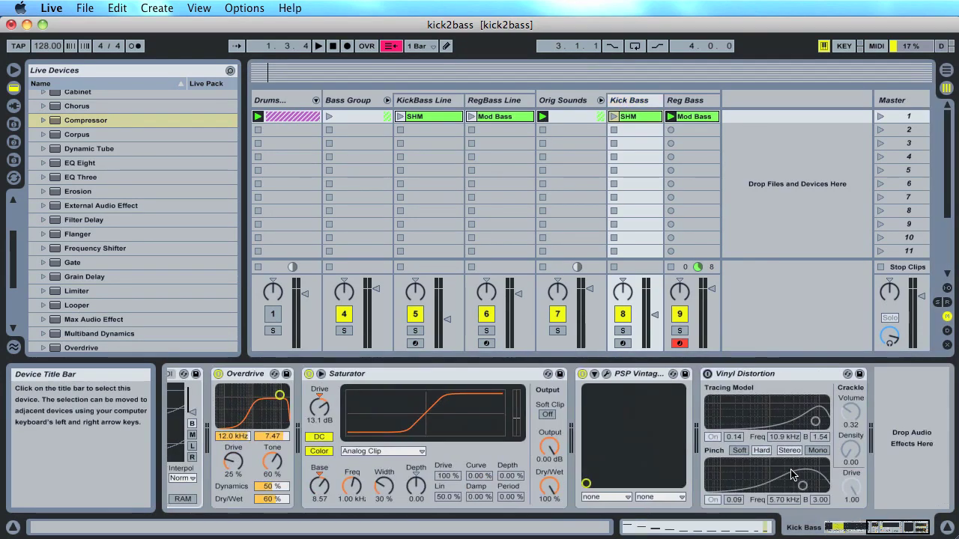
pyautogui.click(707, 374)
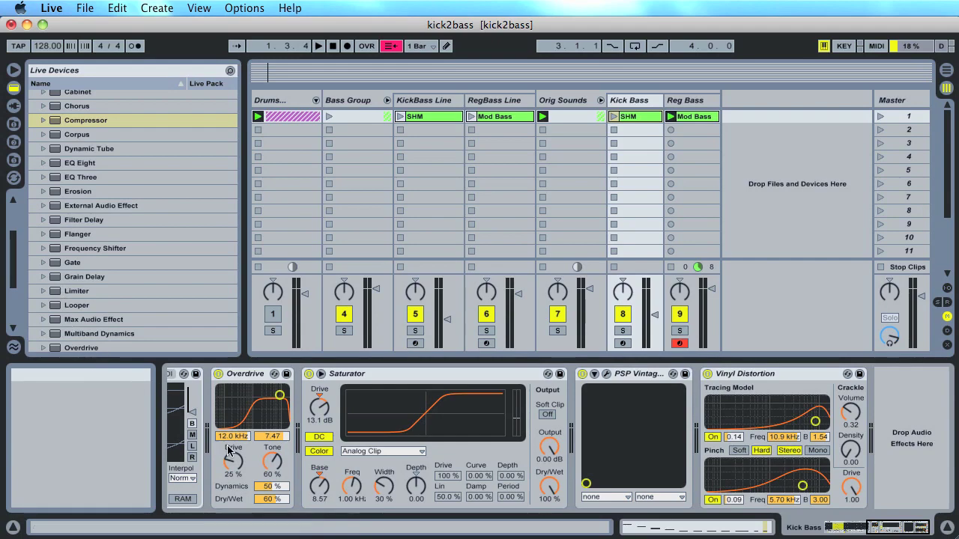
# Set both the loop start and the sample start of the Kick Bass sampler's kick sample to 737.
pyautogui.hscroll(-10, 228, 450)
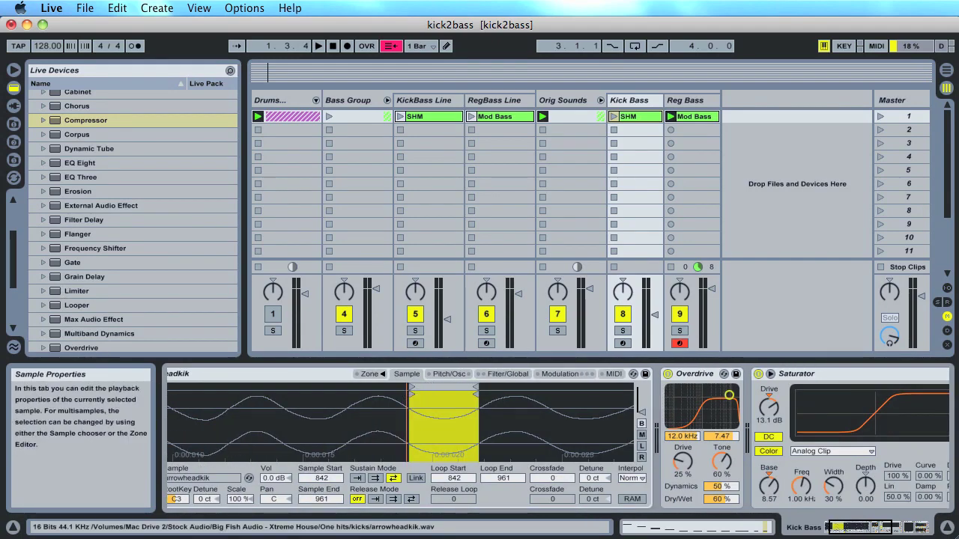
pyautogui.moveTo(409, 397); pyautogui.dragTo(367, 396)
pyautogui.moveTo(453, 478); pyautogui.dragTo(454, 500)
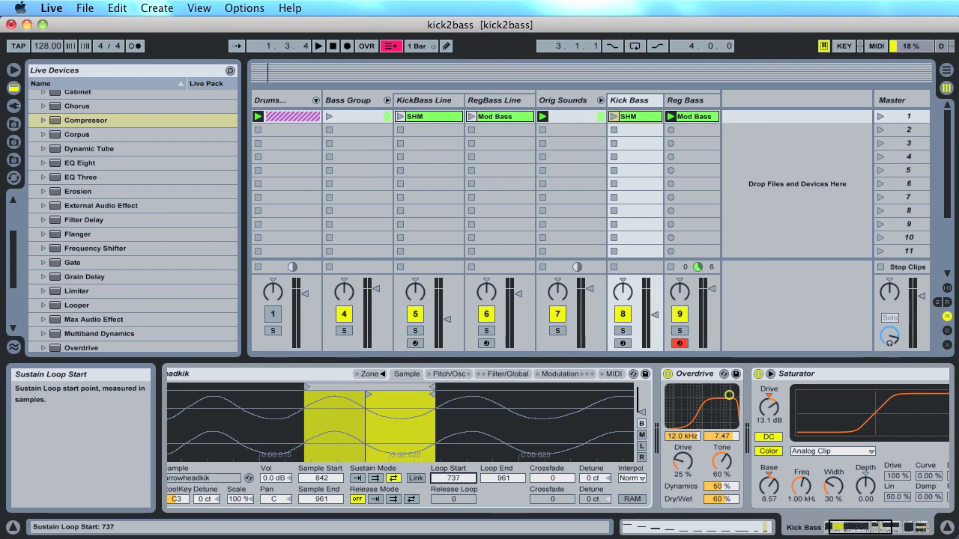
pyautogui.click(321, 479)
pyautogui.write('73')
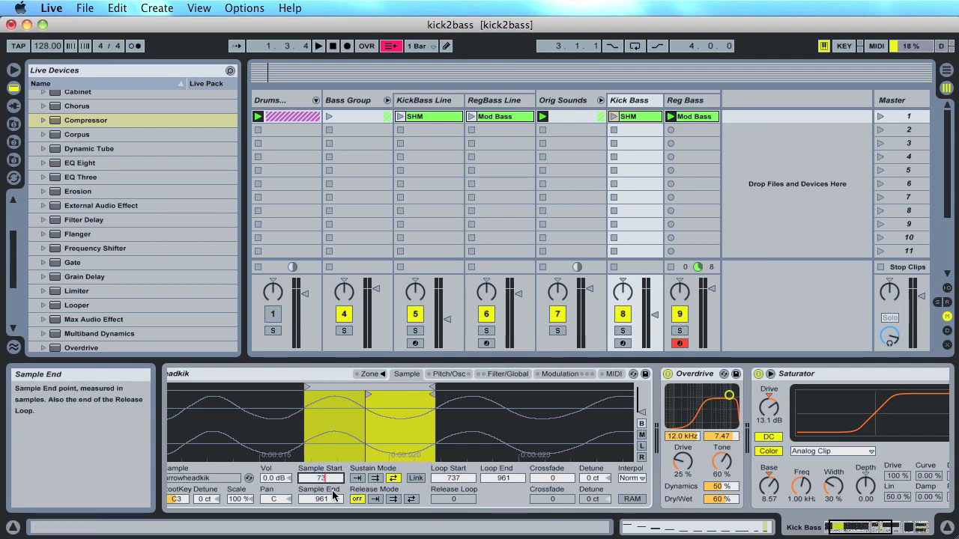
pyautogui.write('7')
pyautogui.press('Return')
pyautogui.moveTo(366, 435); pyautogui.dragTo(366, 434)
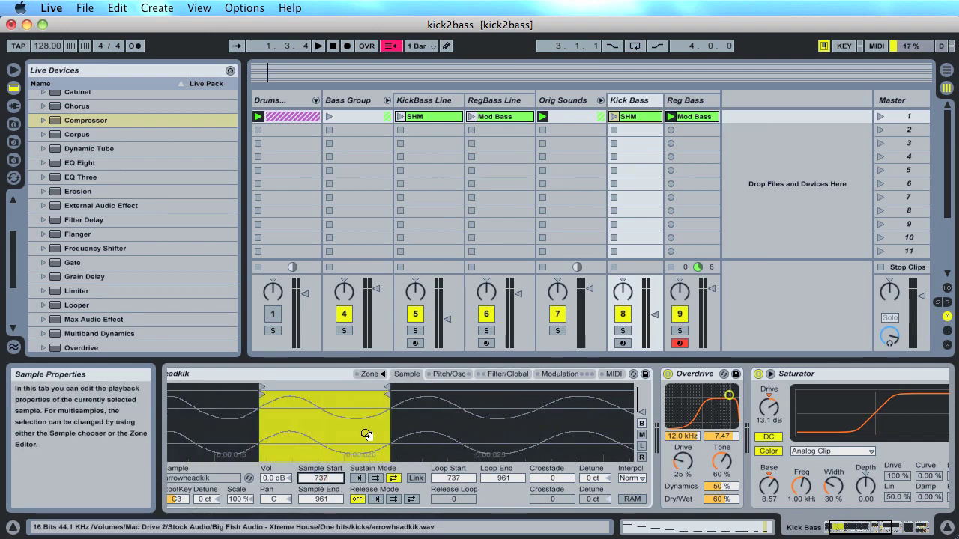
# Add a Reverb after Vinyl Distortion on Kick Bass, with decay time 301 ms and Dry/Wet 100%.
pyautogui.hotkey('shift', 'Tab')
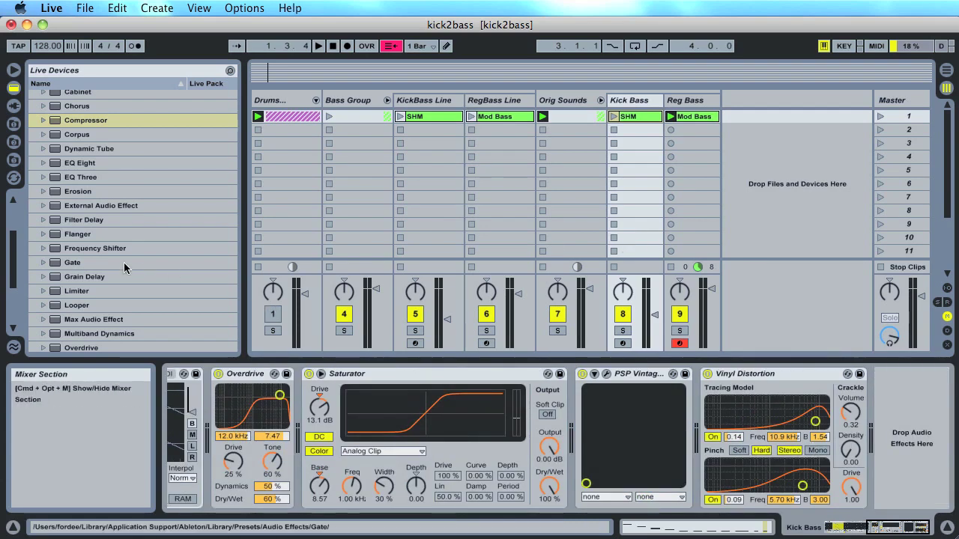
pyautogui.scroll(-5, 90, 281)
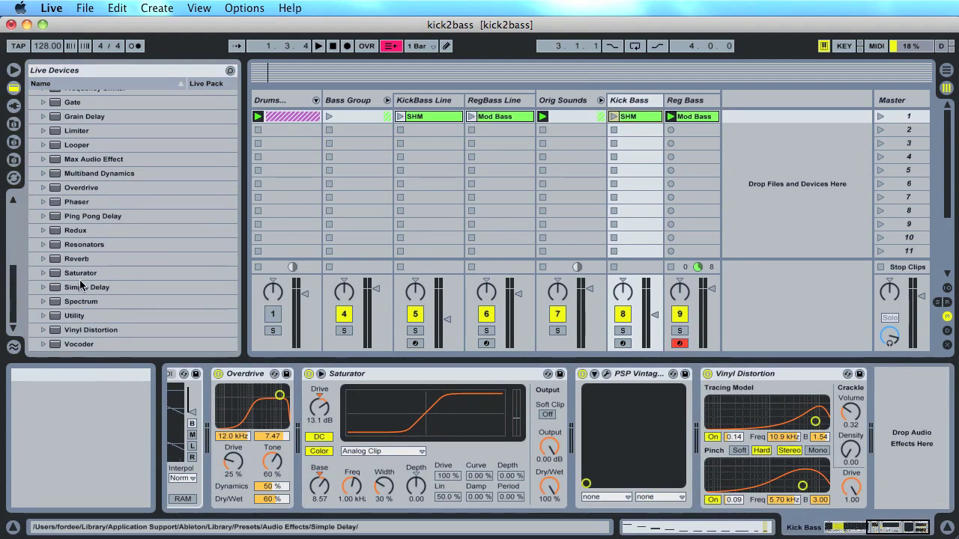
pyautogui.moveTo(75, 259)
pyautogui.mouseDown()
pyautogui.moveTo(796, 462)
pyautogui.moveTo(875, 455)
pyautogui.mouseUp()
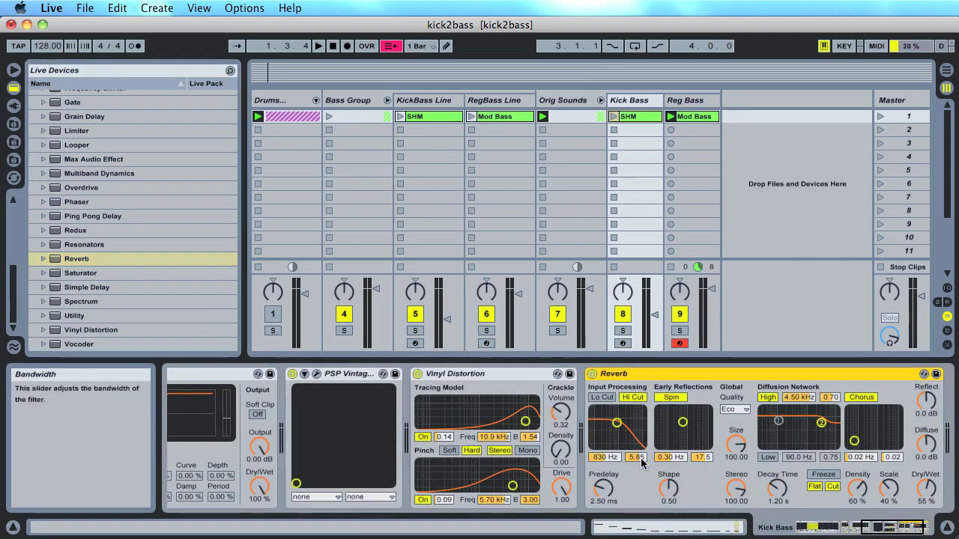
pyautogui.moveTo(777, 488); pyautogui.dragTo(776, 513)
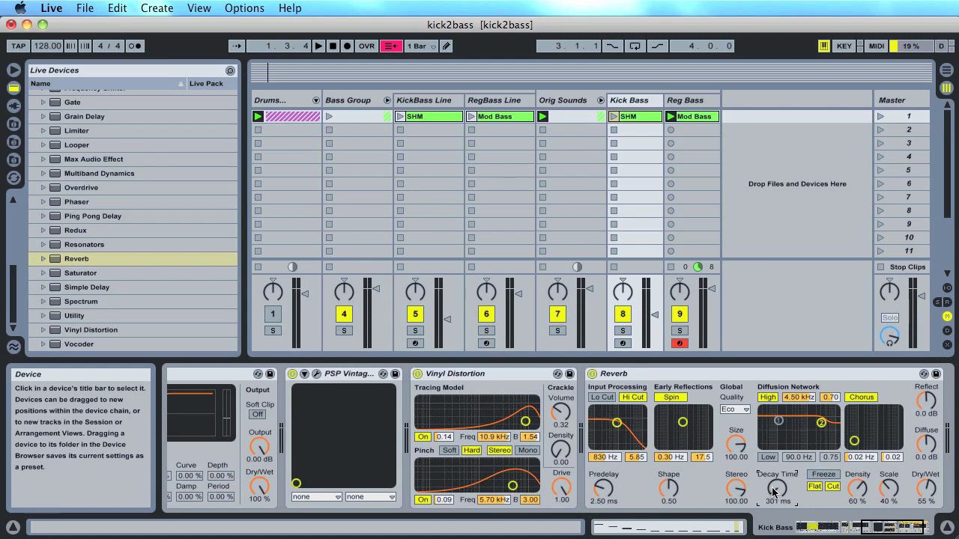
pyautogui.click(923, 492)
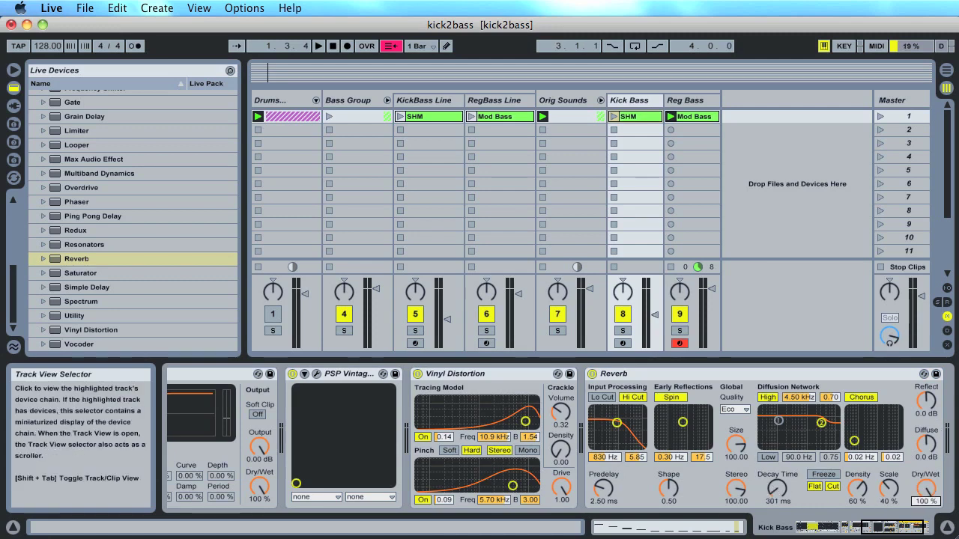
# Play the SHM clip on the Kick Bass track through the Reverb and set its decay time to 315 ms.
pyautogui.press('space')
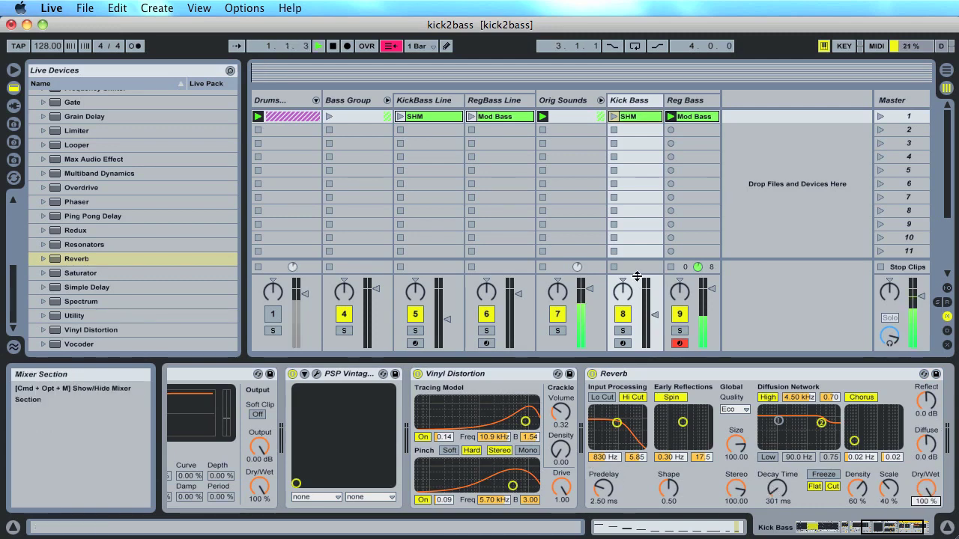
pyautogui.press('space')
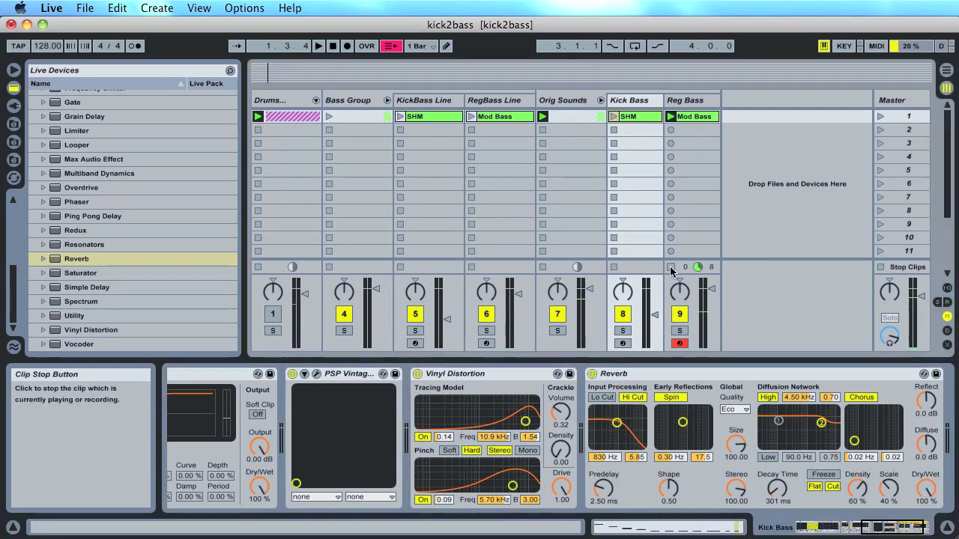
pyautogui.press('space')
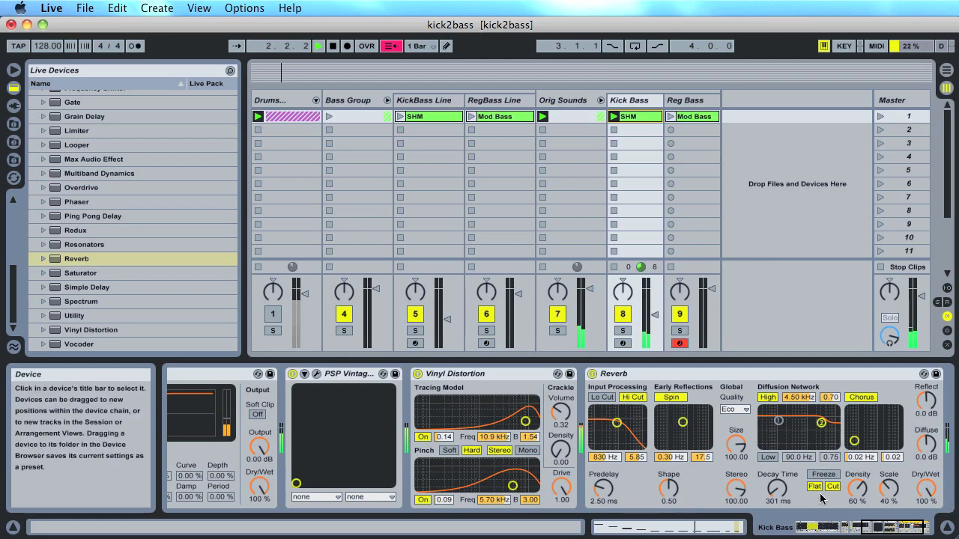
pyautogui.moveTo(772, 490)
pyautogui.mouseDown()
pyautogui.moveTo(772, 453)
pyautogui.moveTo(772, 491)
pyautogui.mouseUp()
pyautogui.press('space')
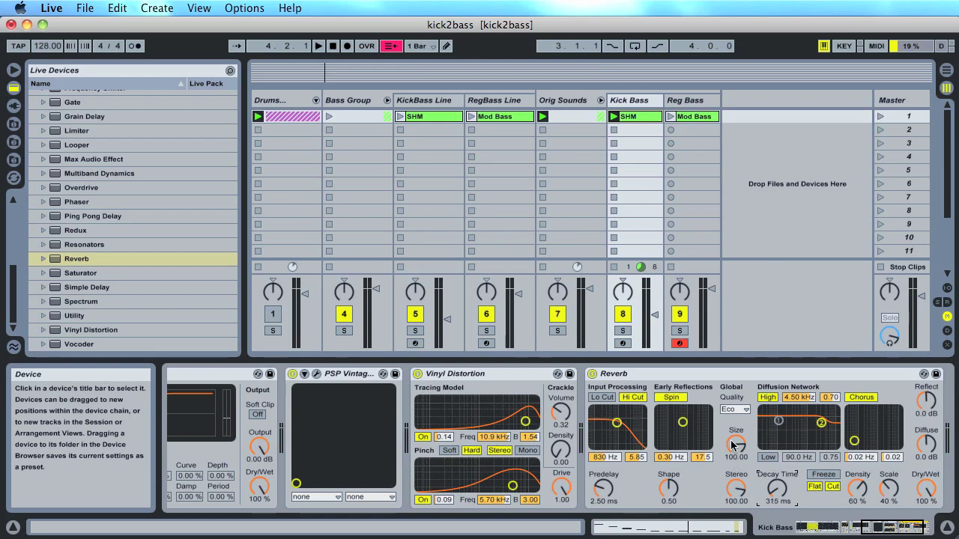
# Set the Reverb to High quality, size 4.47 and decay time 301 ms, with Hi Cut and Spin turned off.
pyautogui.click(731, 408)
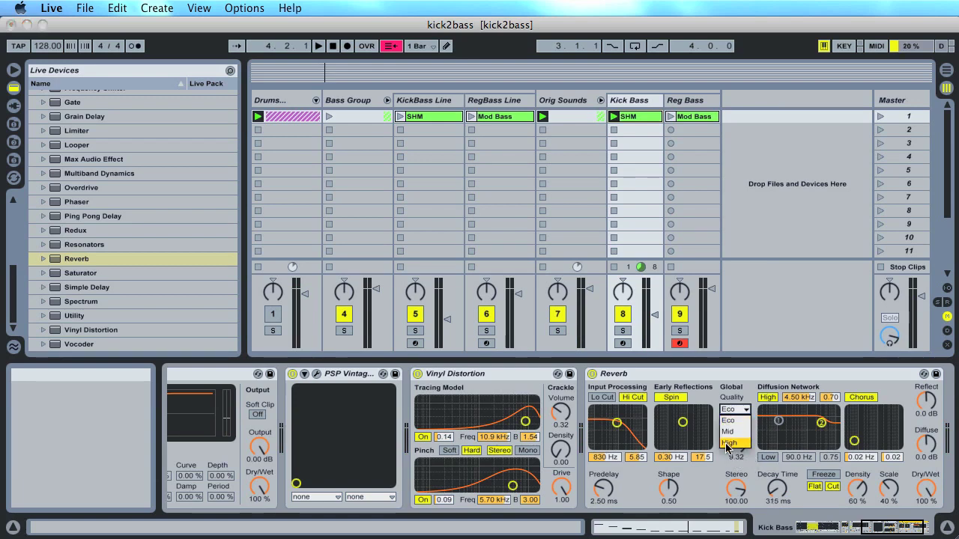
pyautogui.click(726, 447)
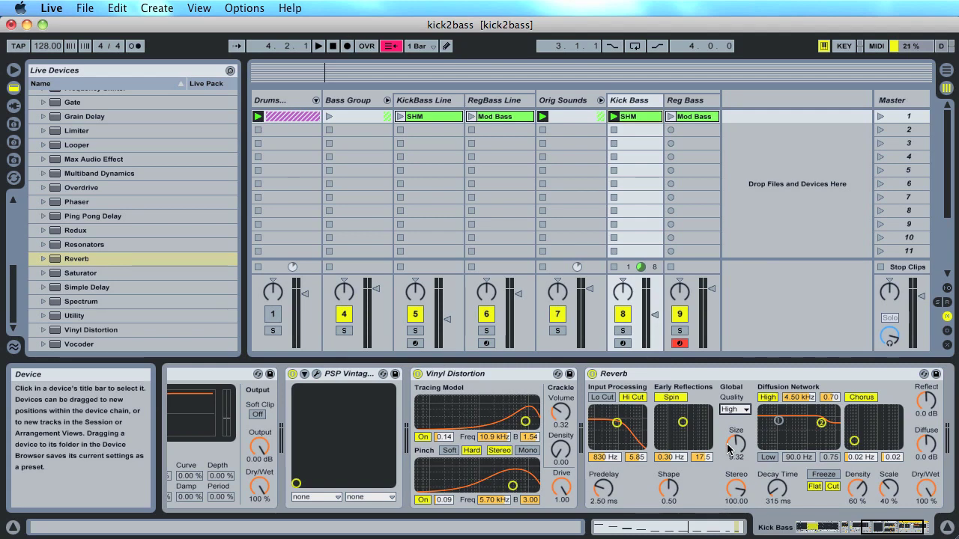
pyautogui.click(634, 397)
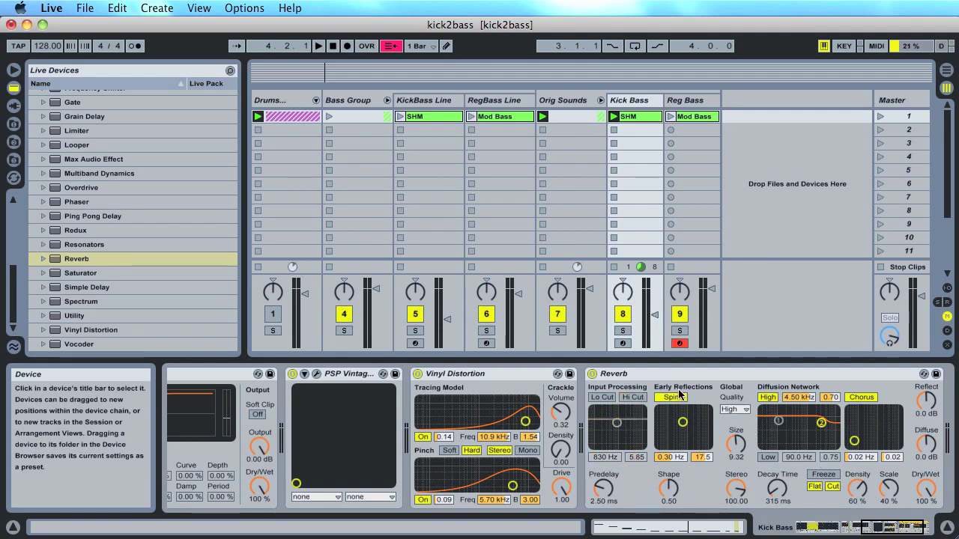
pyautogui.click(673, 398)
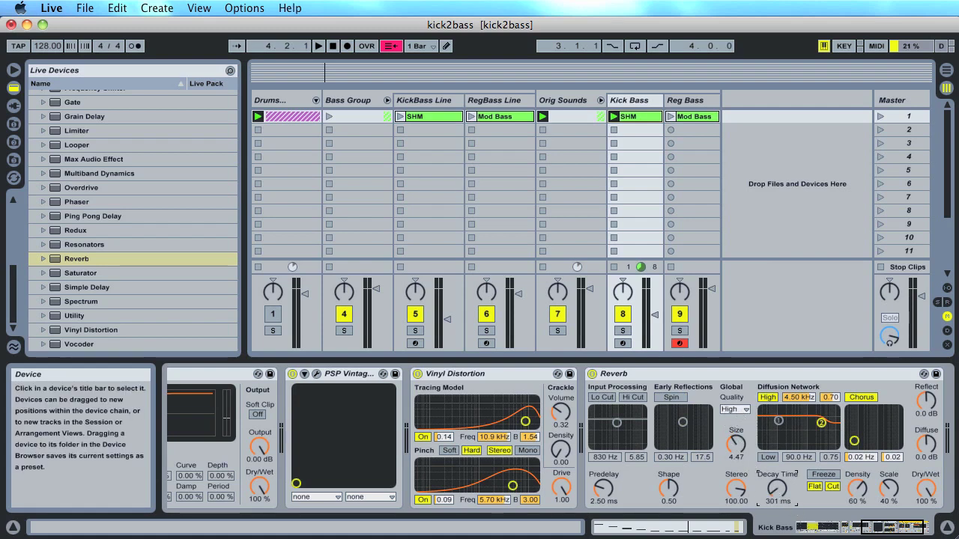
# Set the Reverb's Dry/Wet to 52% and compare playback with the Reverb bypassed and active.
pyautogui.moveTo(926, 486); pyautogui.dragTo(925, 516)
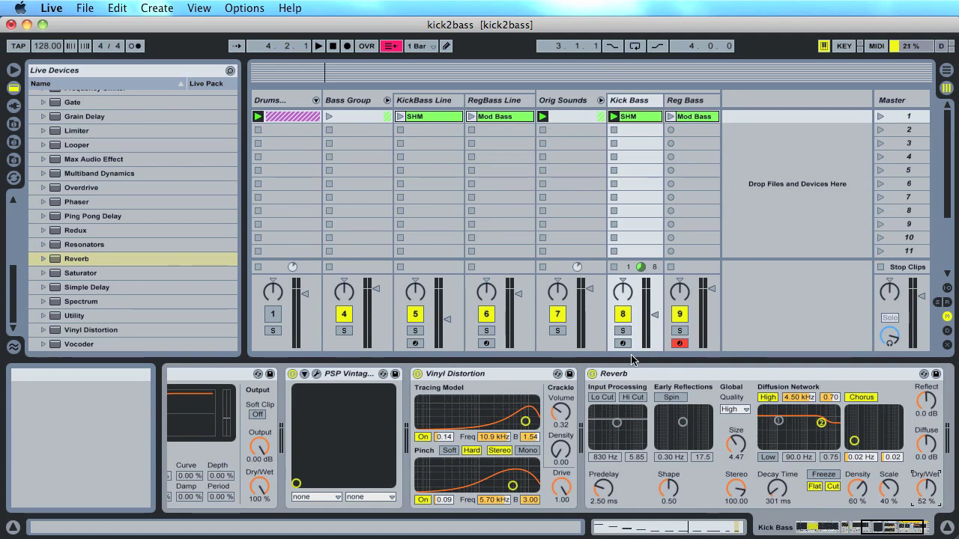
pyautogui.press('space')
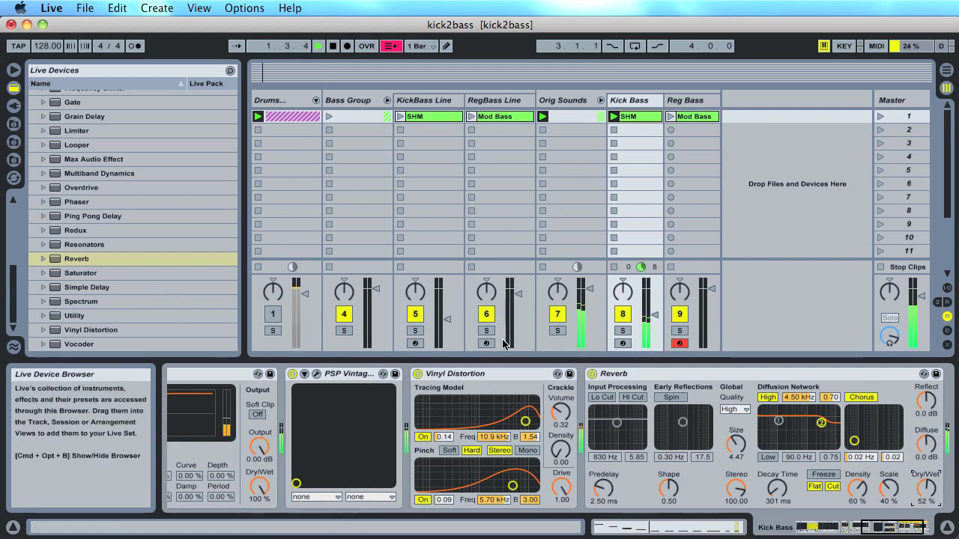
pyautogui.click(592, 374)
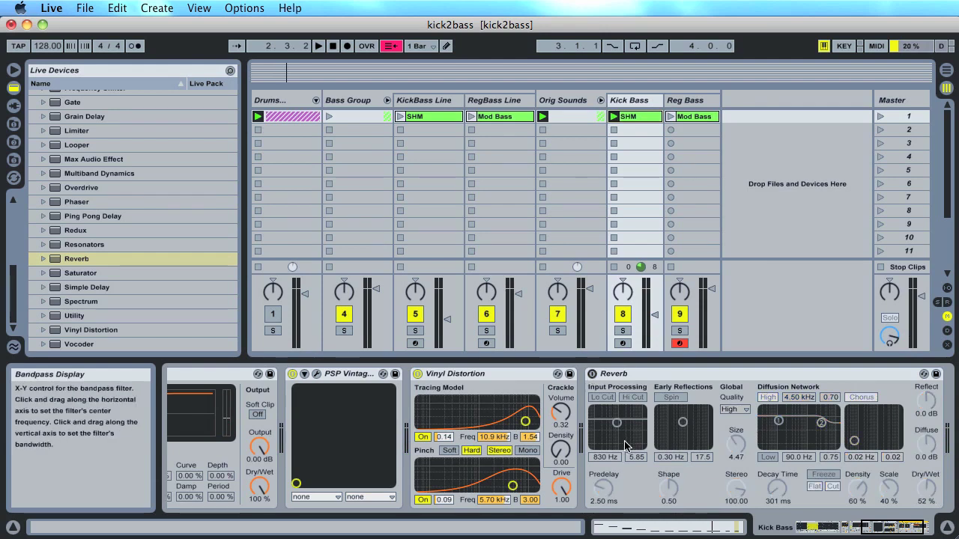
pyautogui.click(591, 373)
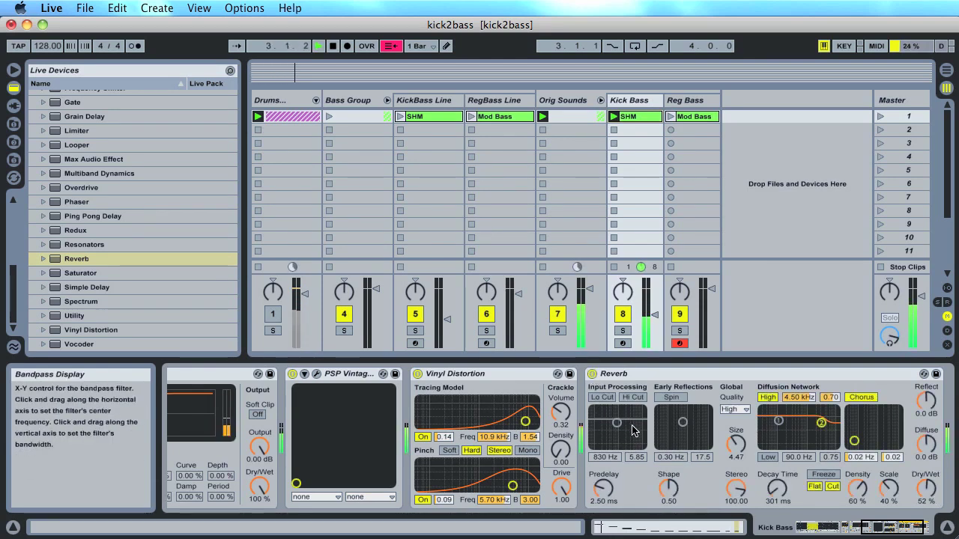
# Unmute the Drums group, lower the master volume to -17 dB and stop playback.
pyautogui.click(273, 315)
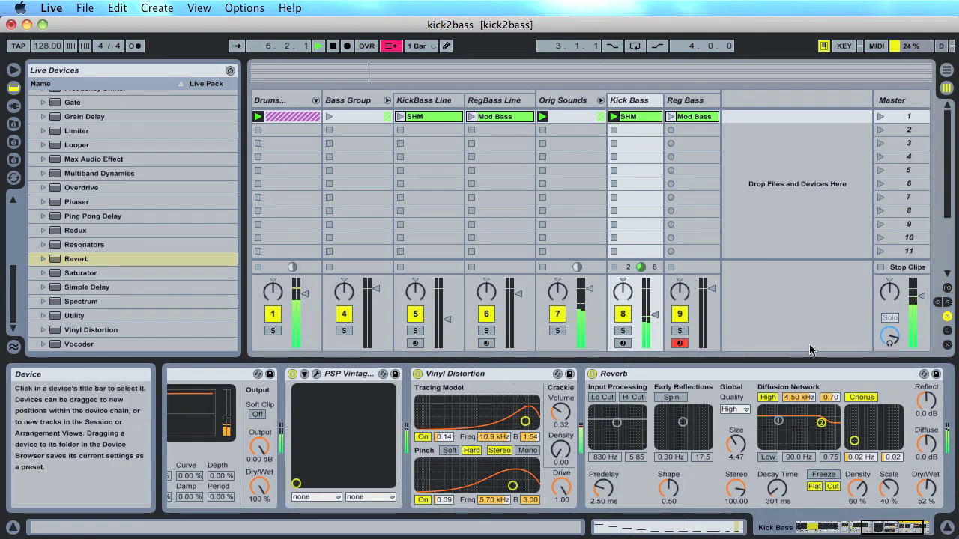
pyautogui.moveTo(922, 297); pyautogui.dragTo(922, 312)
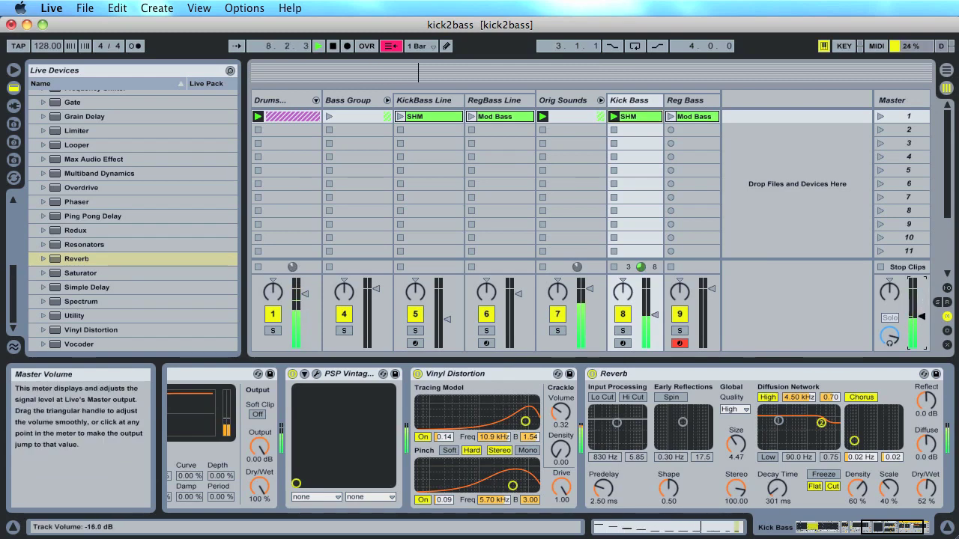
pyautogui.press('space')
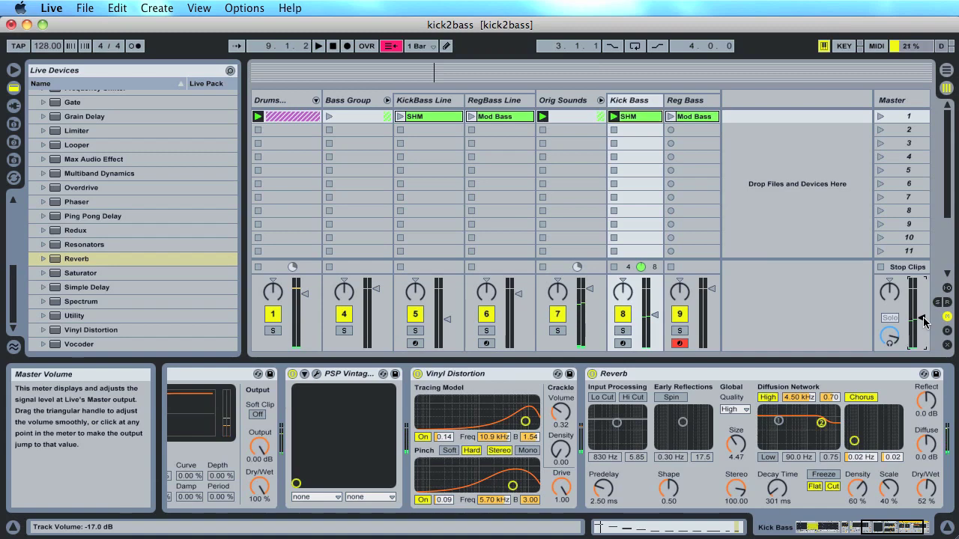